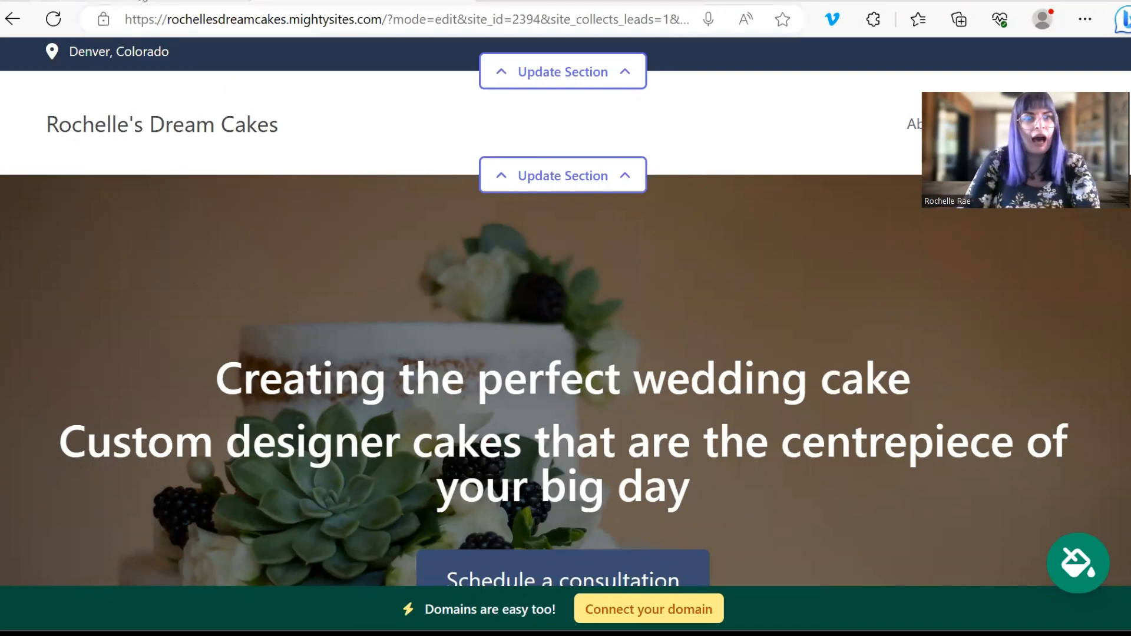
Switch to Canva, search the templates for "wedding cake logo" and show all matching templates
left_click(140, 1)
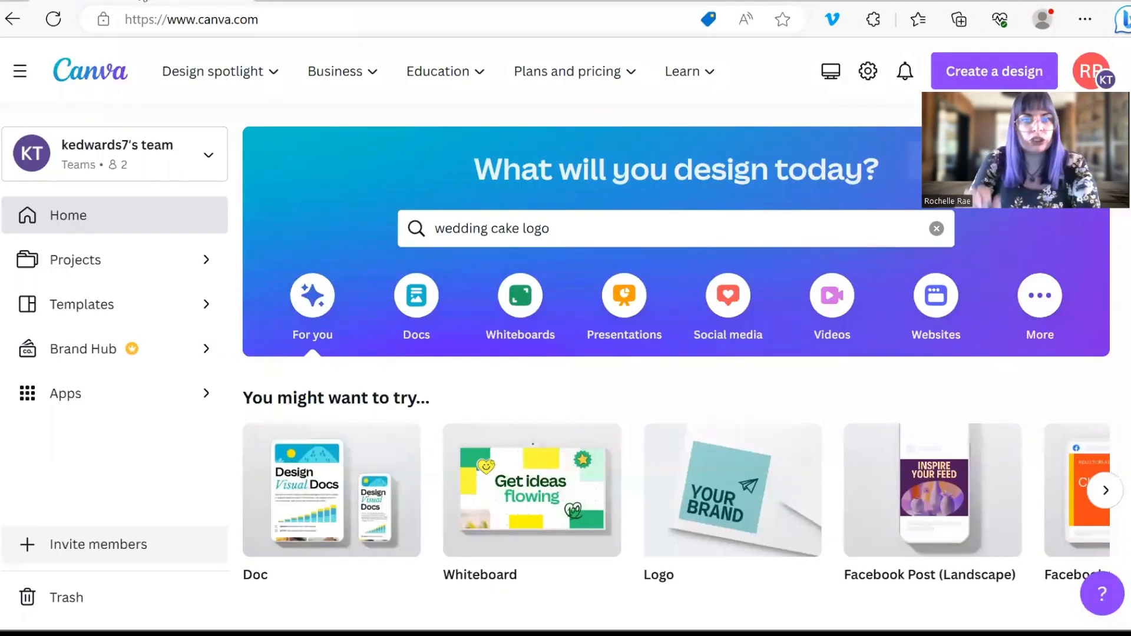
triple_click(583, 218)
key("BackSpace")
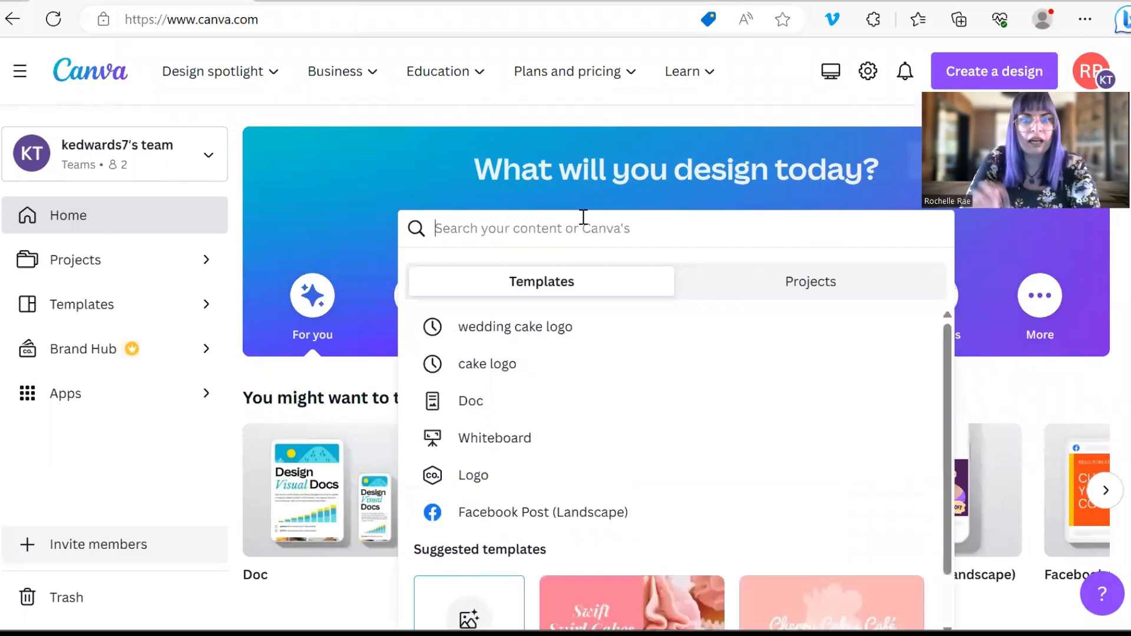
left_click(621, 118)
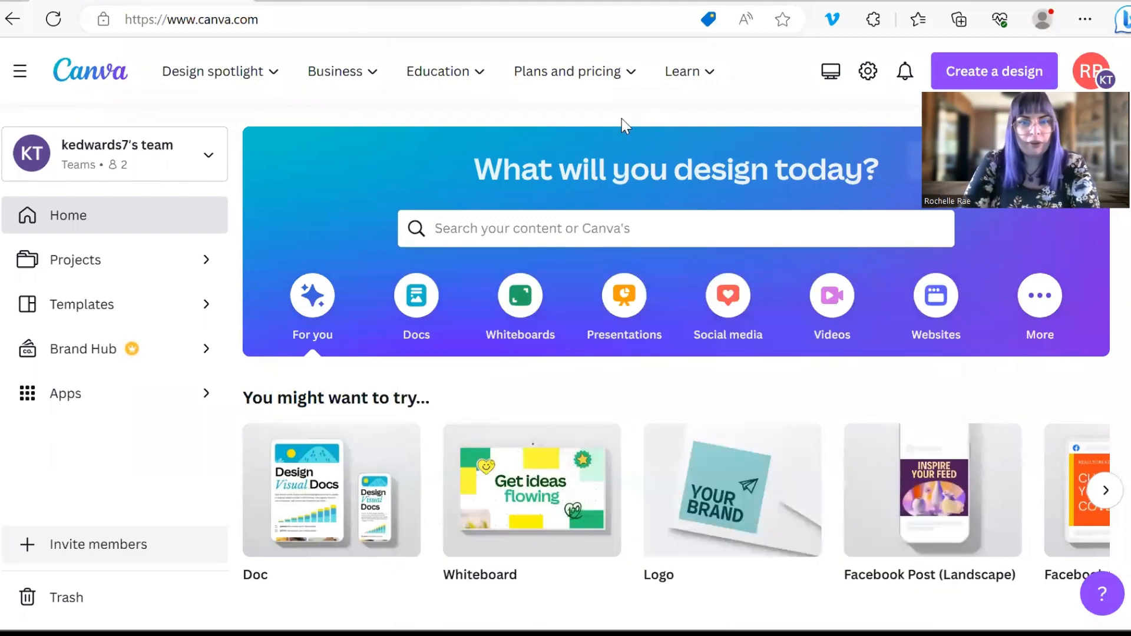
left_click(624, 232)
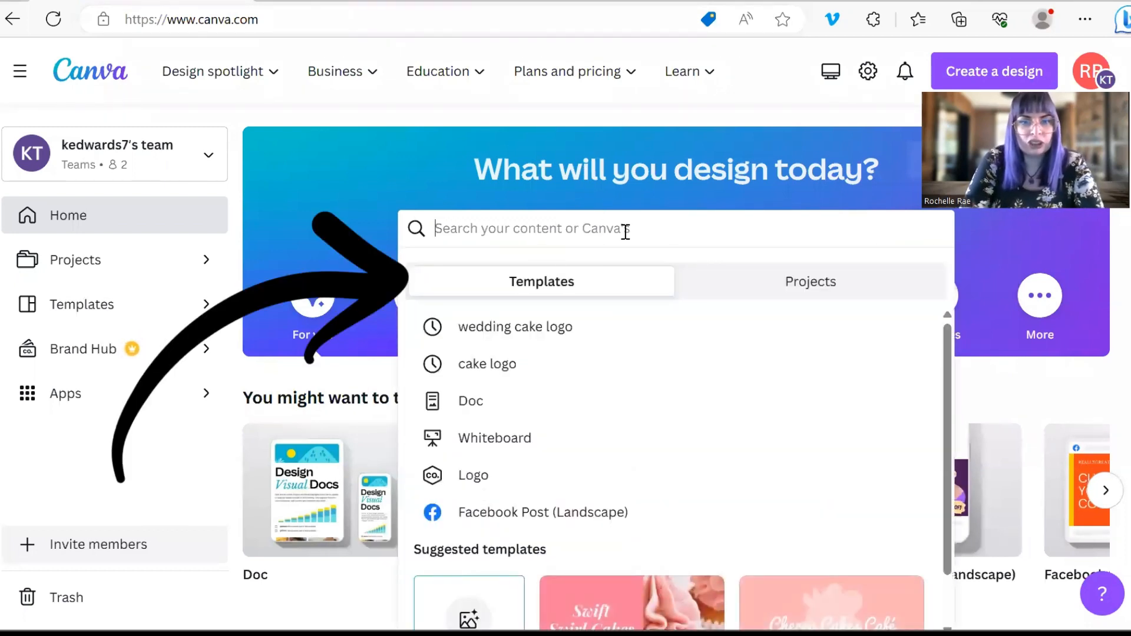
type("wedding cake logo")
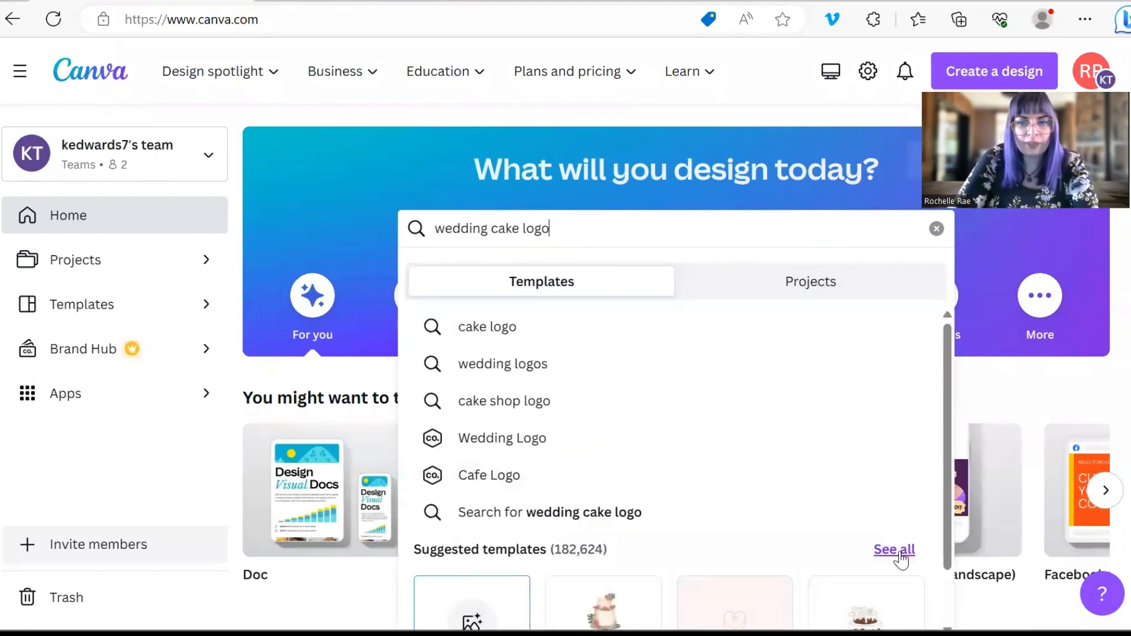
left_click(894, 549)
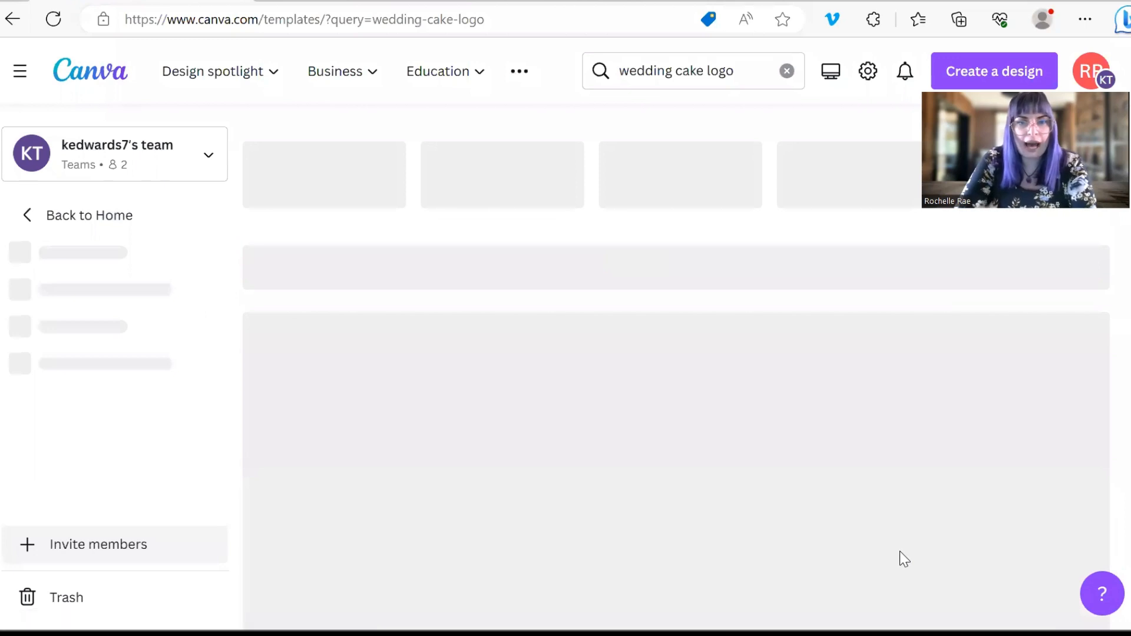
Browse the logo templates and open the Watercolor Cup Cake Bakery Logo template for customising
scroll(900, 559, "down", 5)
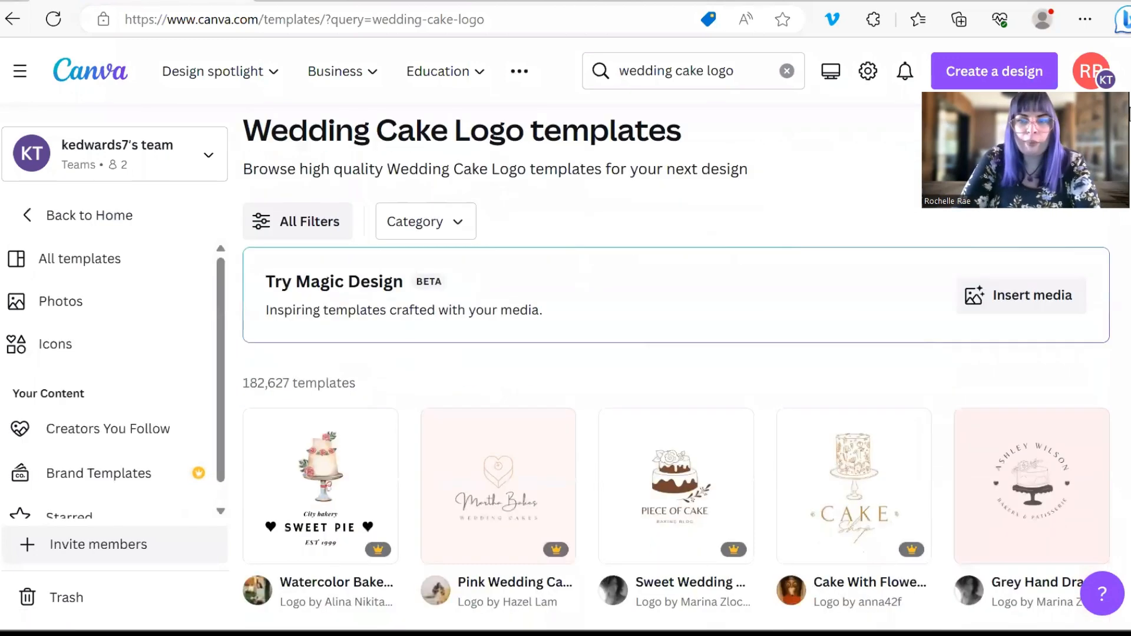
left_click_drag(1129, 122, 1129, 121)
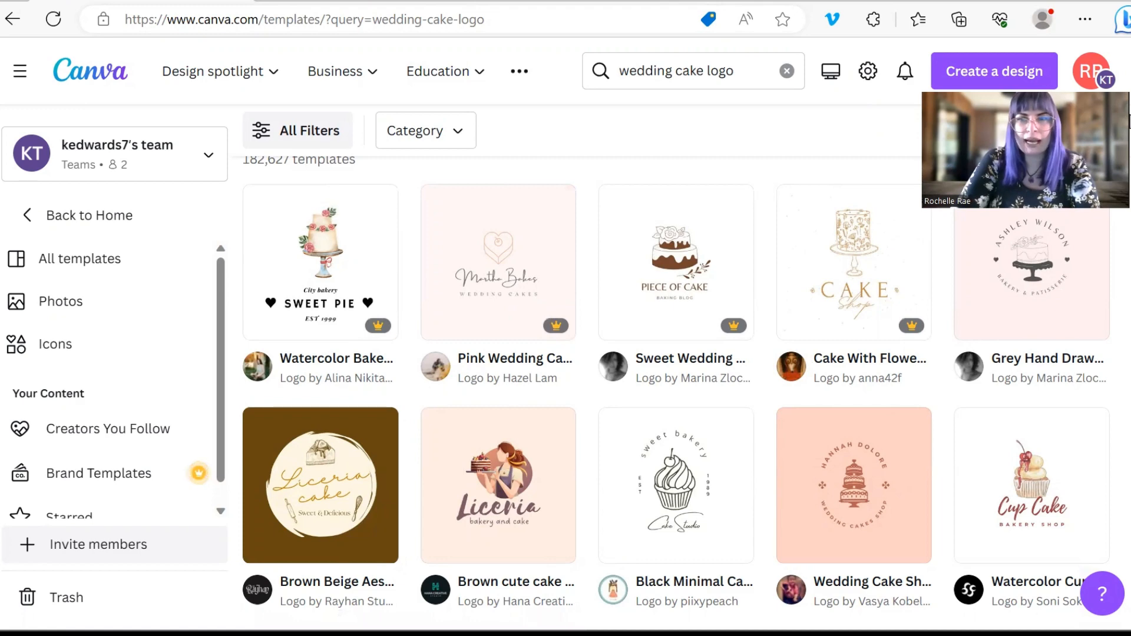
scroll(676, 365, "down", 5)
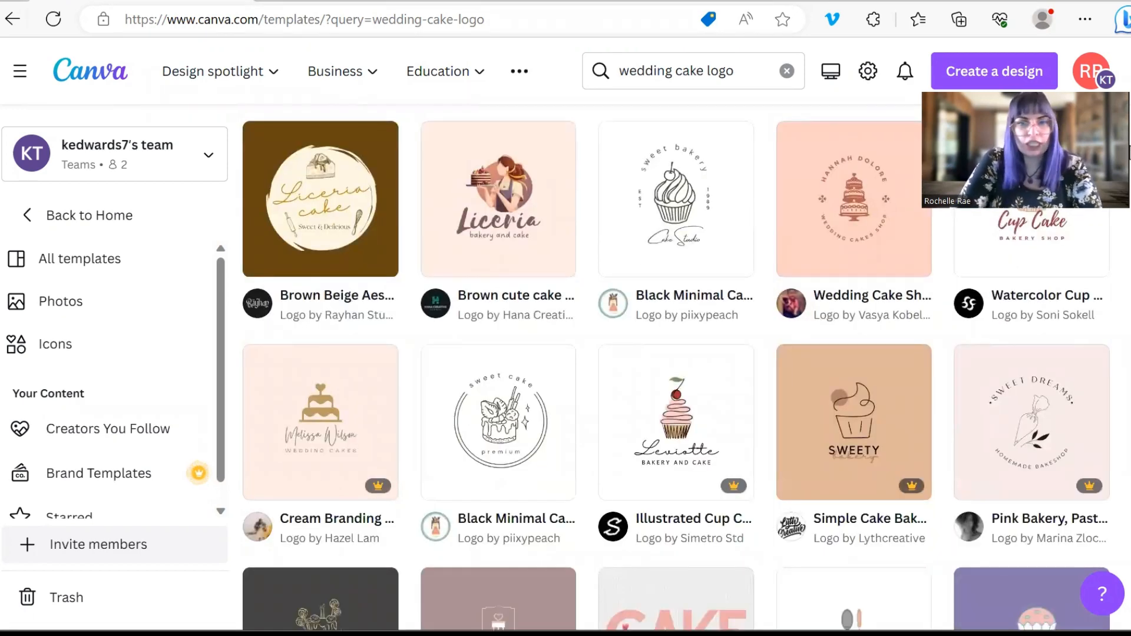
scroll(676, 366, "up", 1)
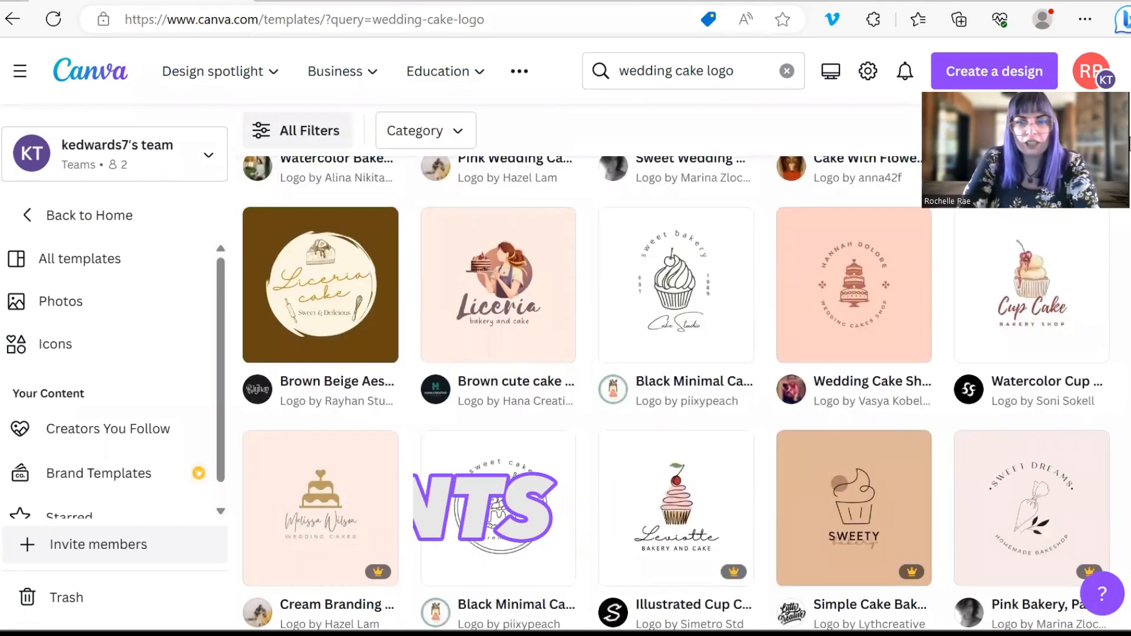
scroll(676, 366, "up", 1)
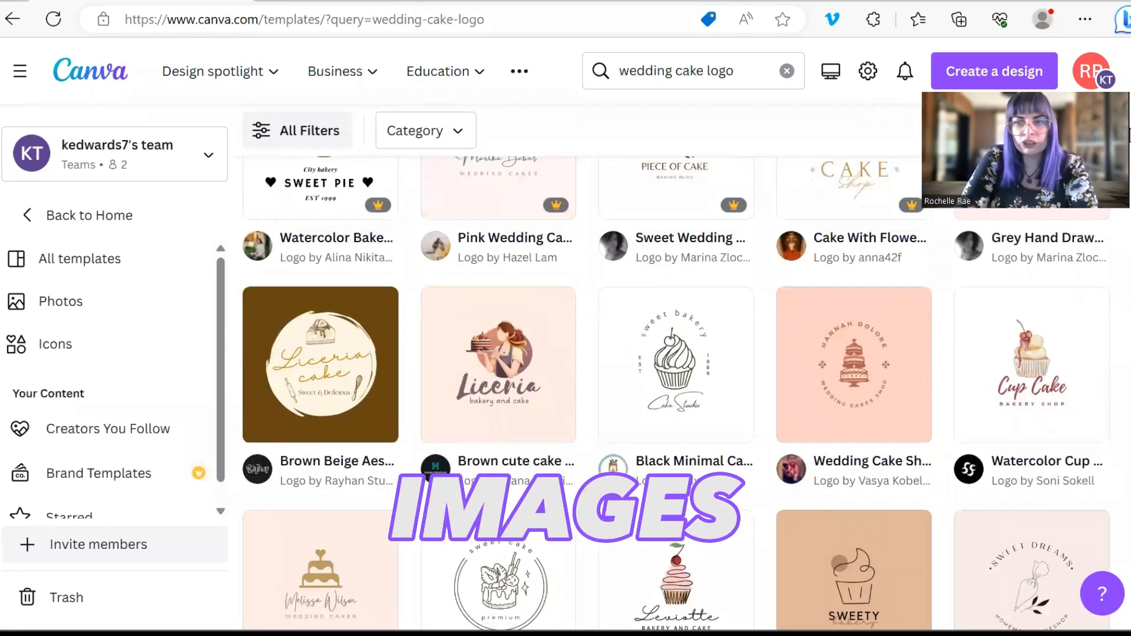
scroll(676, 365, "down", 2)
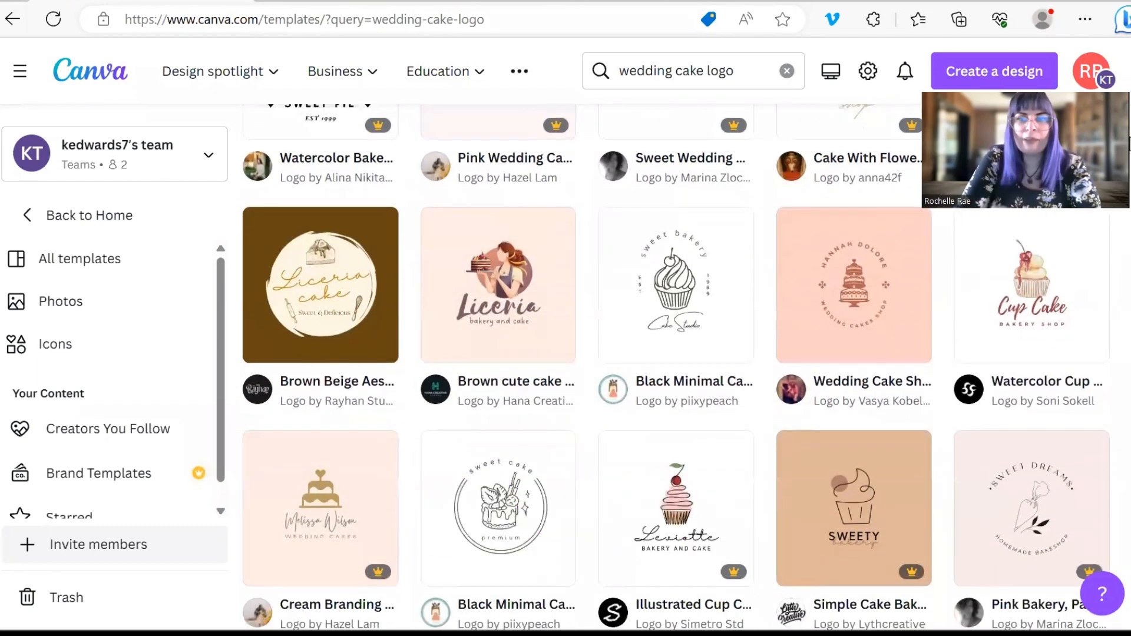
scroll(676, 365, "up", 1)
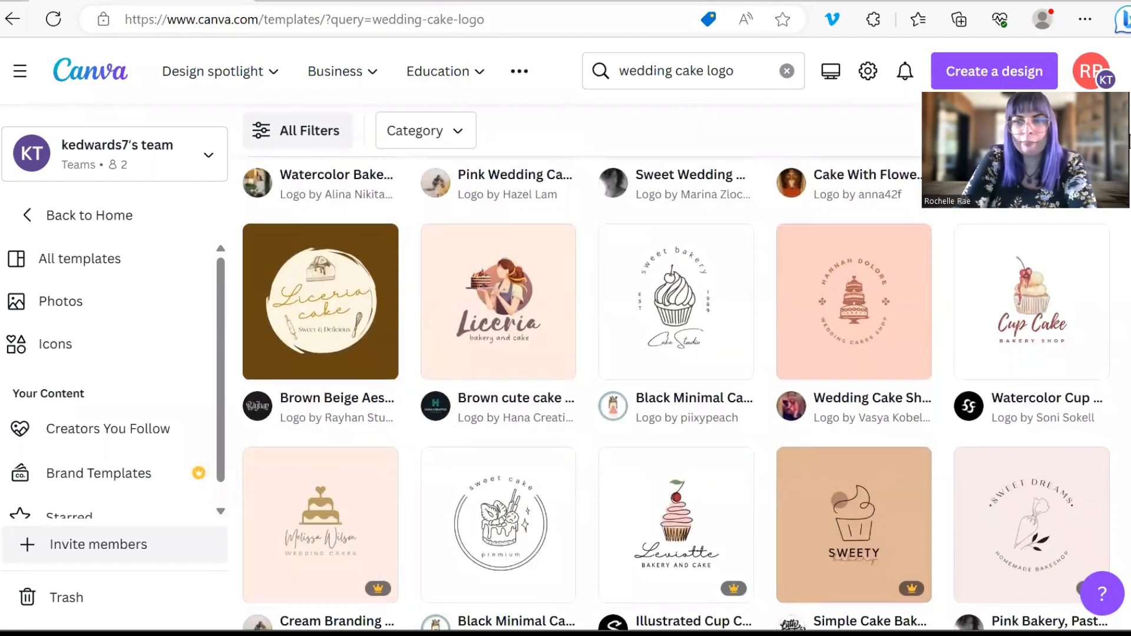
scroll(676, 365, "down", 2)
scroll(1091, 277, "up", 2)
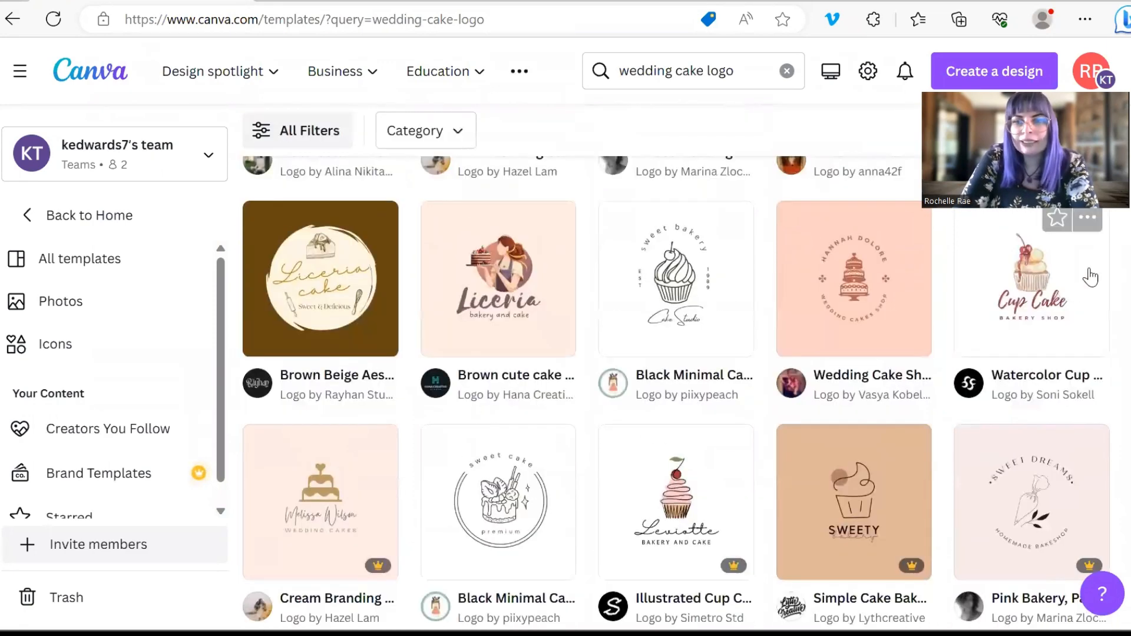
left_click(1035, 324)
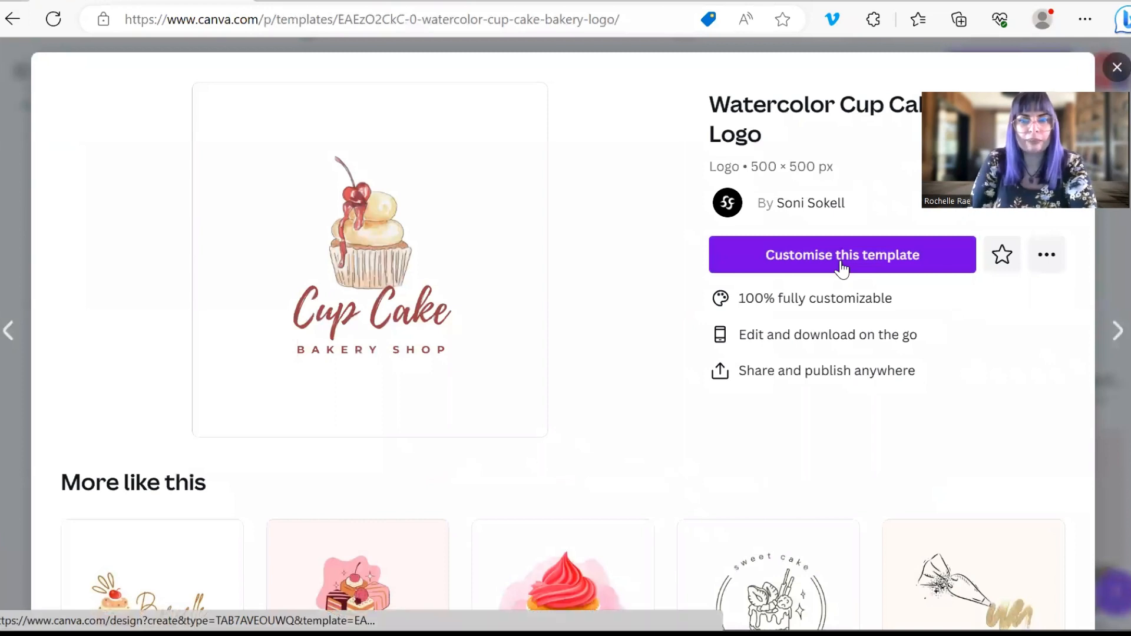
left_click(841, 266)
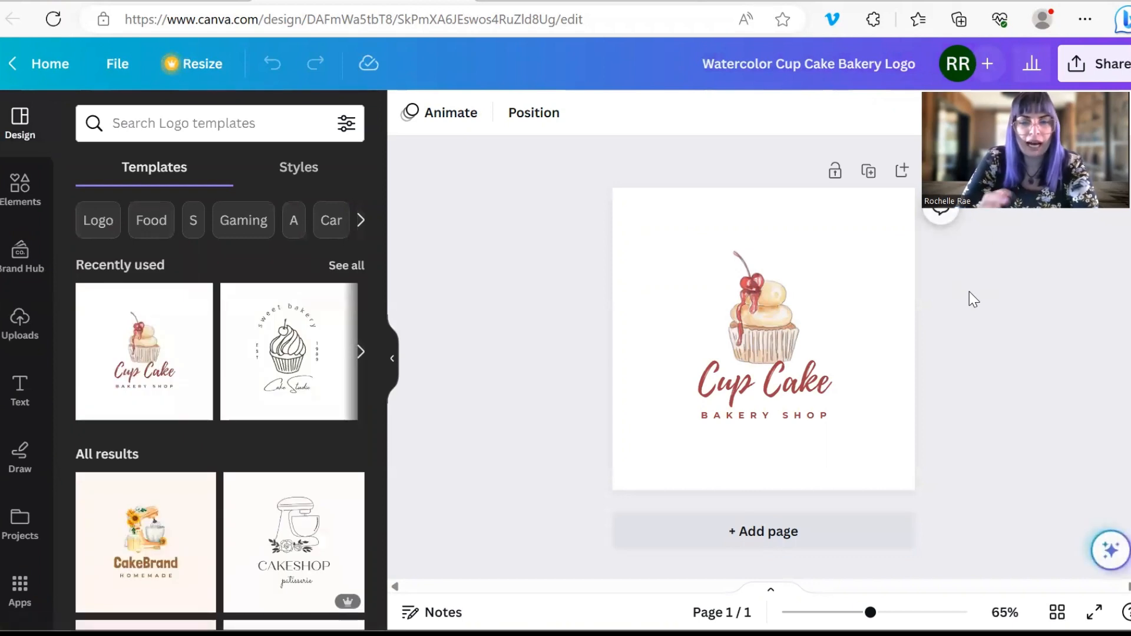
Replace the logo's "Cup Cake" heading with "Rochelle's Dream Cakes"
double_click(776, 381)
key("Caps_Lock")
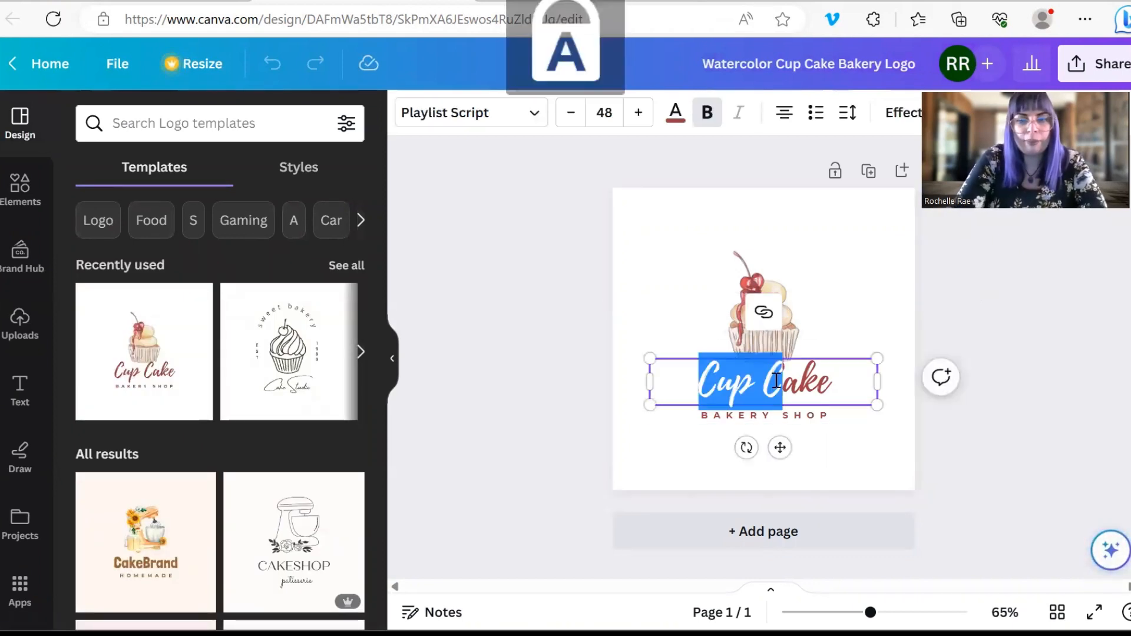
type("R")
key("Caps_Lock")
type("ochel")
key("Delete")
key("Delete")
key("Delete")
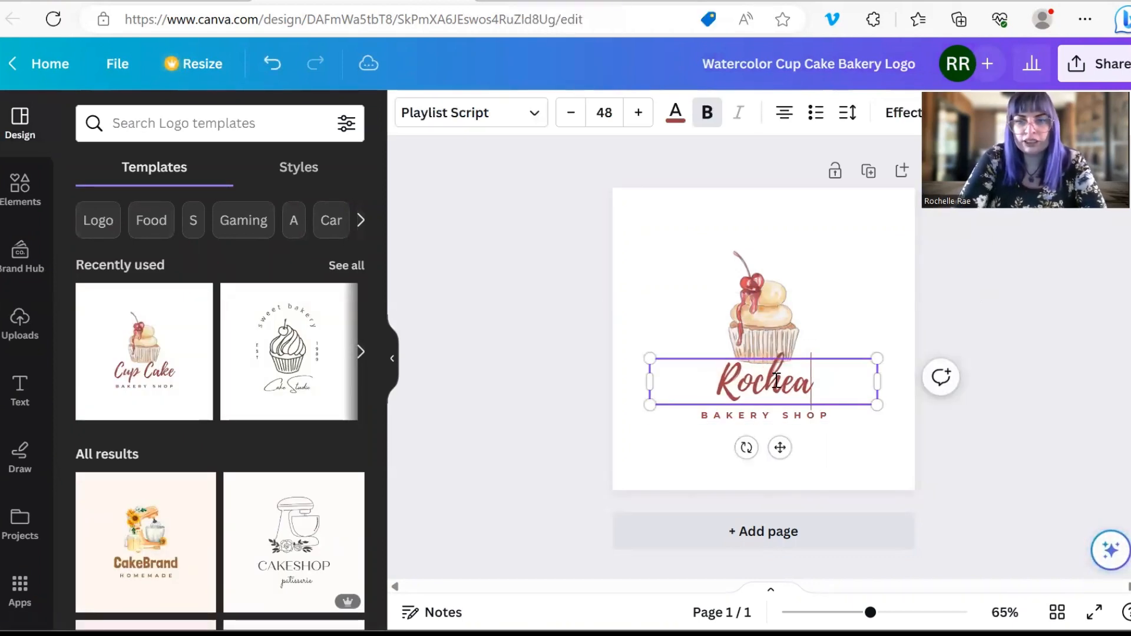
type("le's")
key("Caps_Lock")
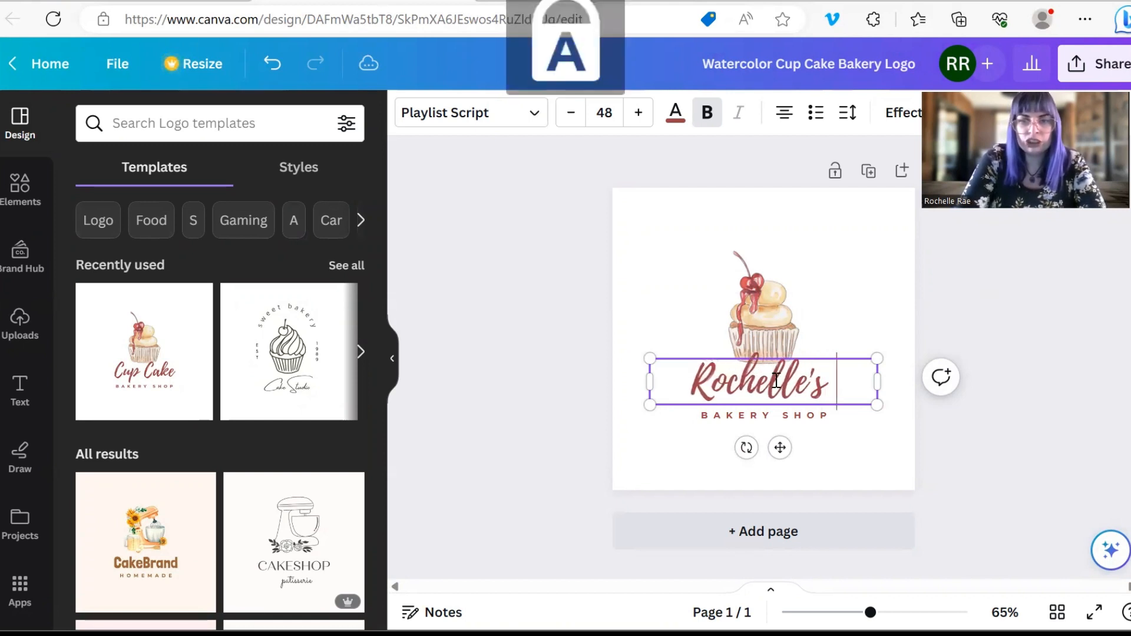
type("D")
key("Caps_Lock")
type("ream")
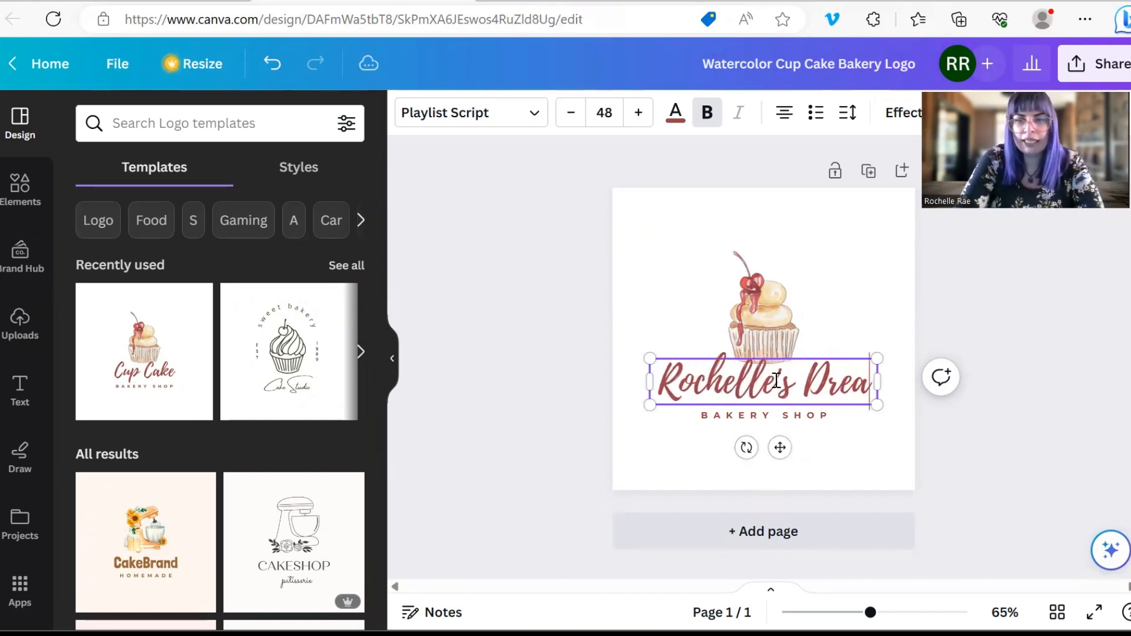
key("Caps_Lock")
type("C")
key("Caps_Lock")
type("akes")
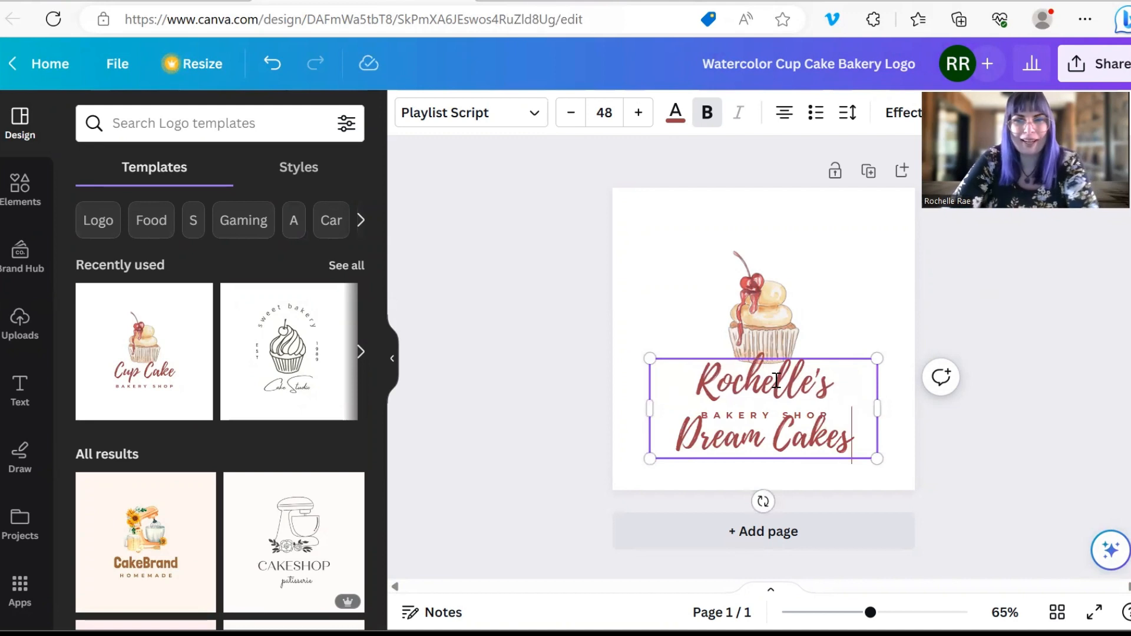
Widen the heading's text box on both sides and set its font size to 39 to fit one line
left_click_drag(647, 411, 642, 406)
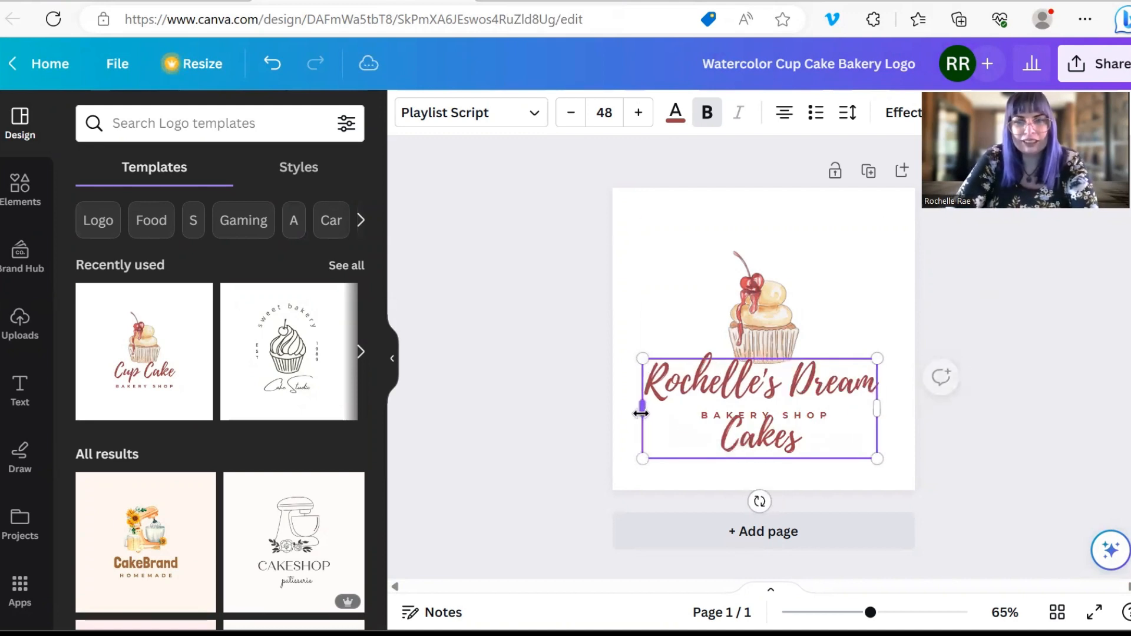
left_click(570, 113)
left_click(571, 113)
left_click(571, 112)
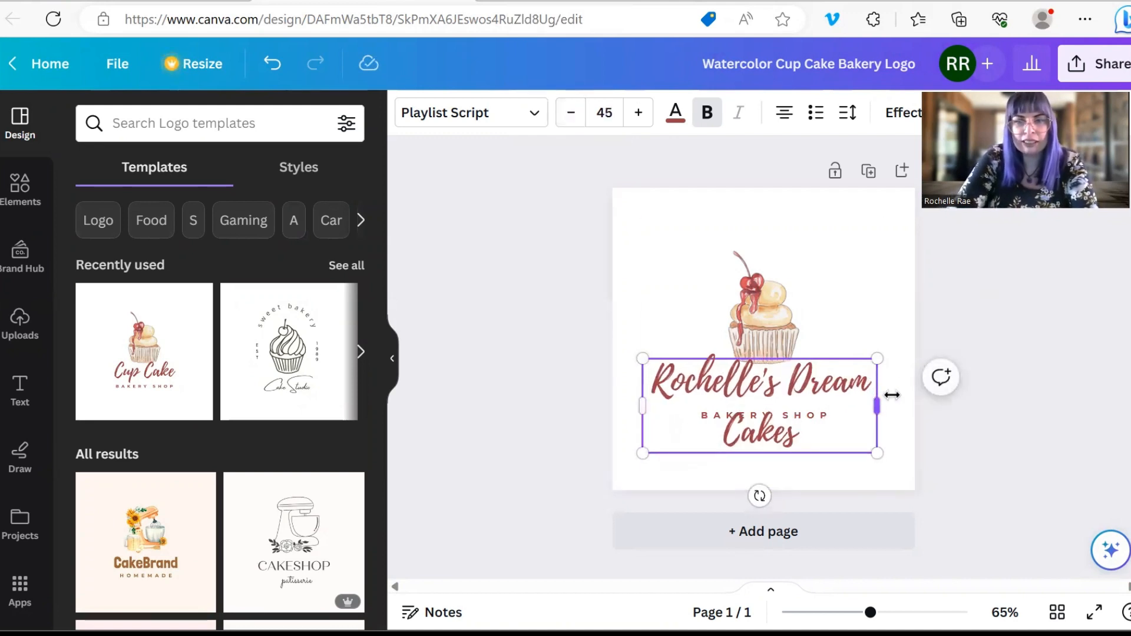
left_click_drag(891, 395, 905, 399)
left_click(569, 113)
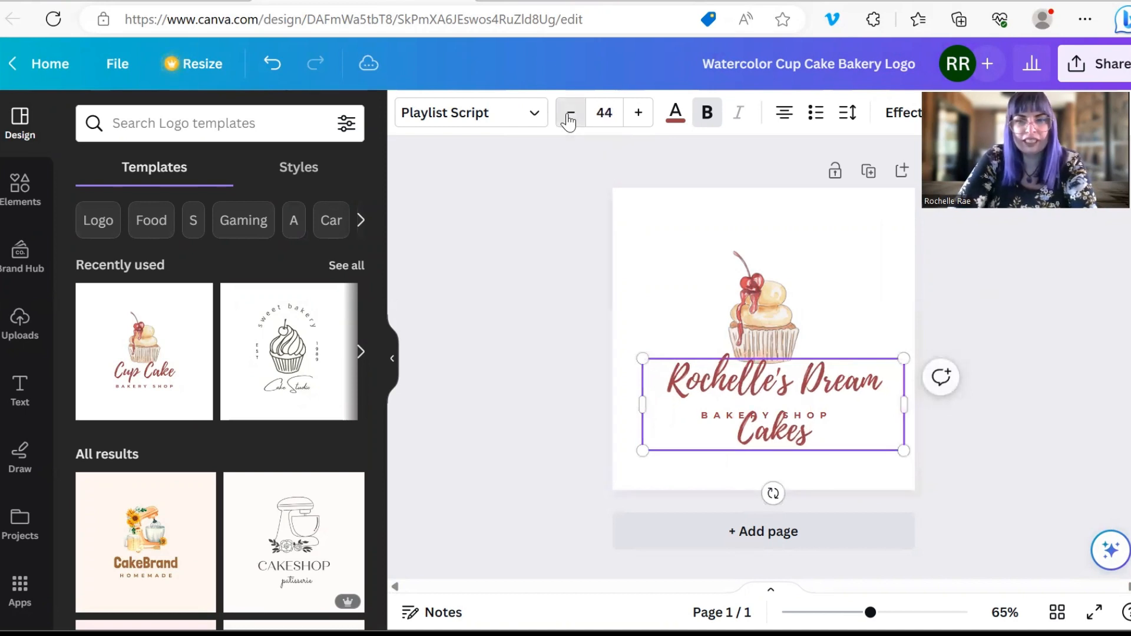
left_click(569, 113)
left_click(570, 114)
left_click(569, 113)
left_click(569, 114)
left_click(570, 114)
left_click(569, 114)
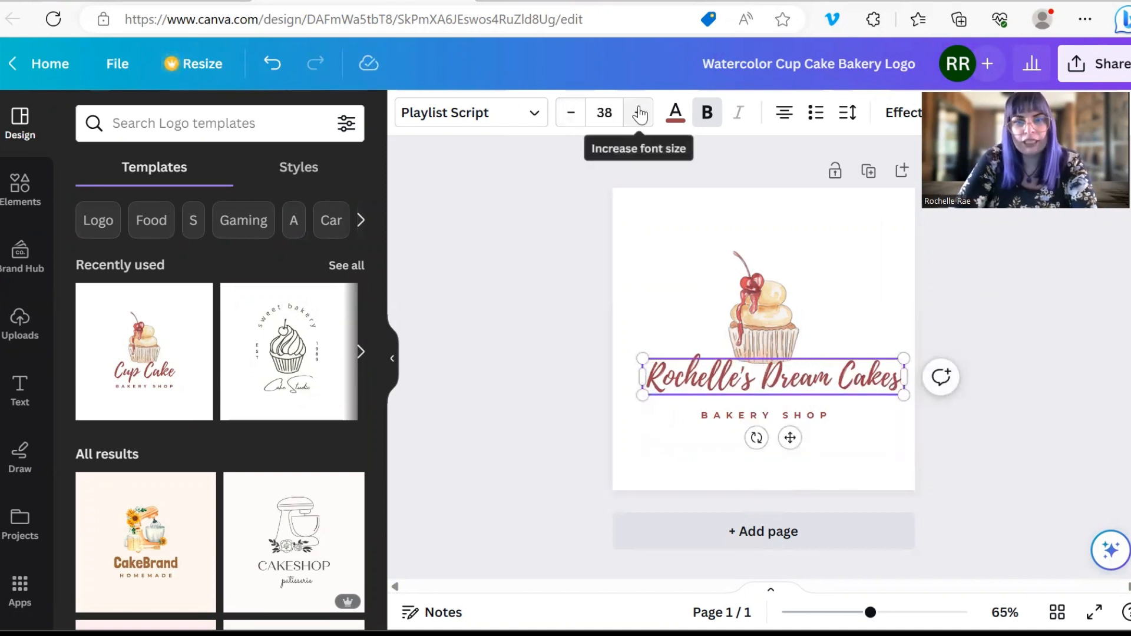
left_click(639, 113)
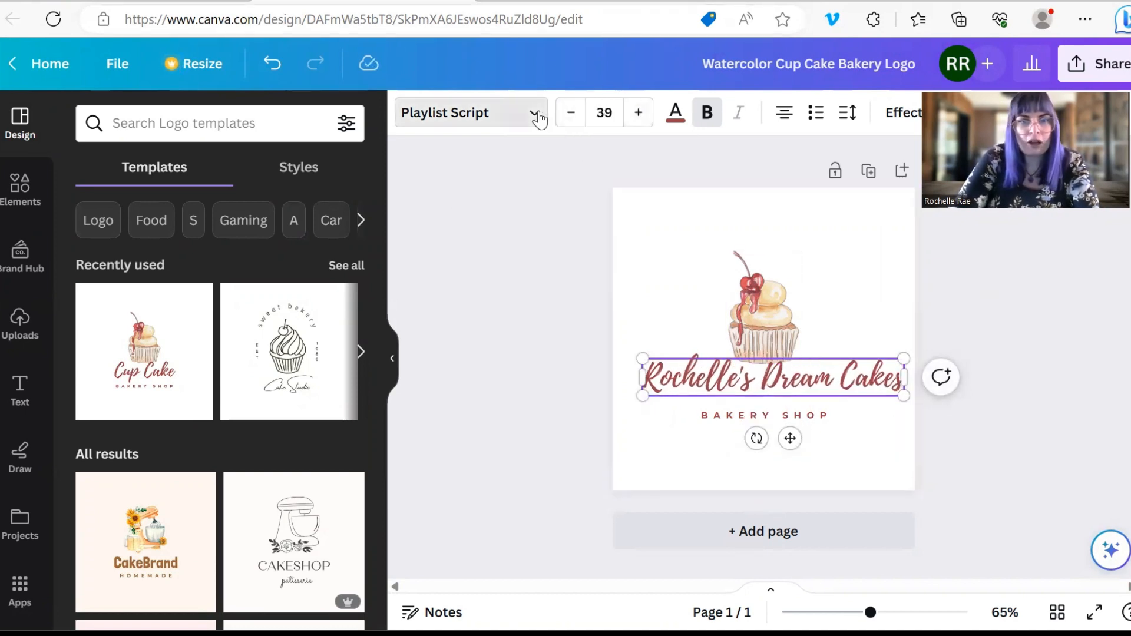
Browse the available fonts for the logo heading
left_click(536, 117)
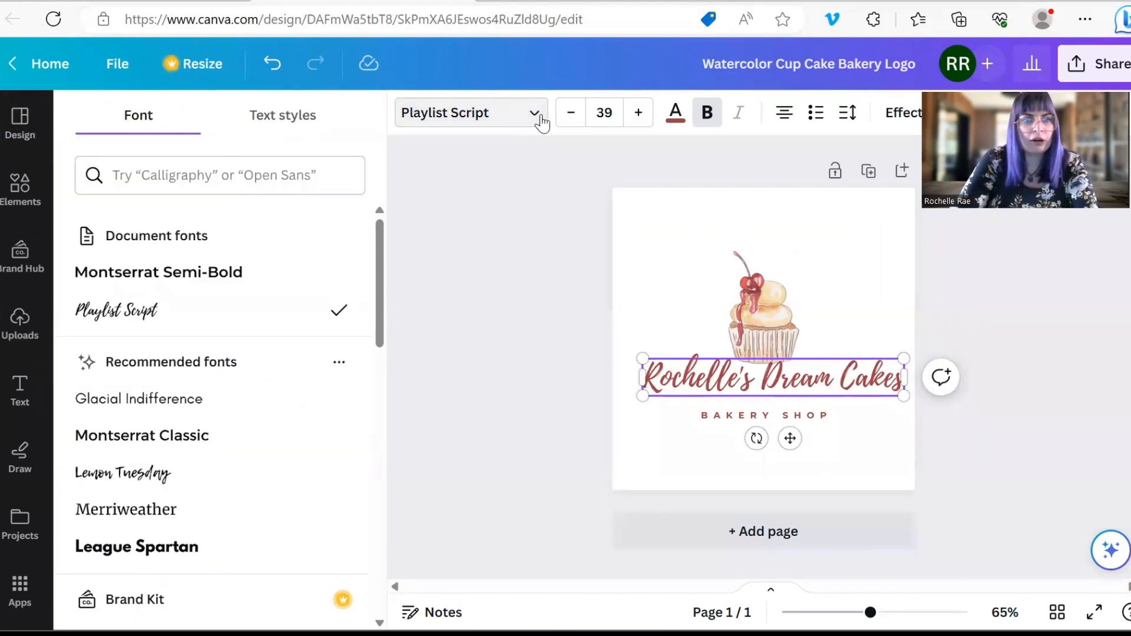
left_click_drag(380, 225, 406, 267)
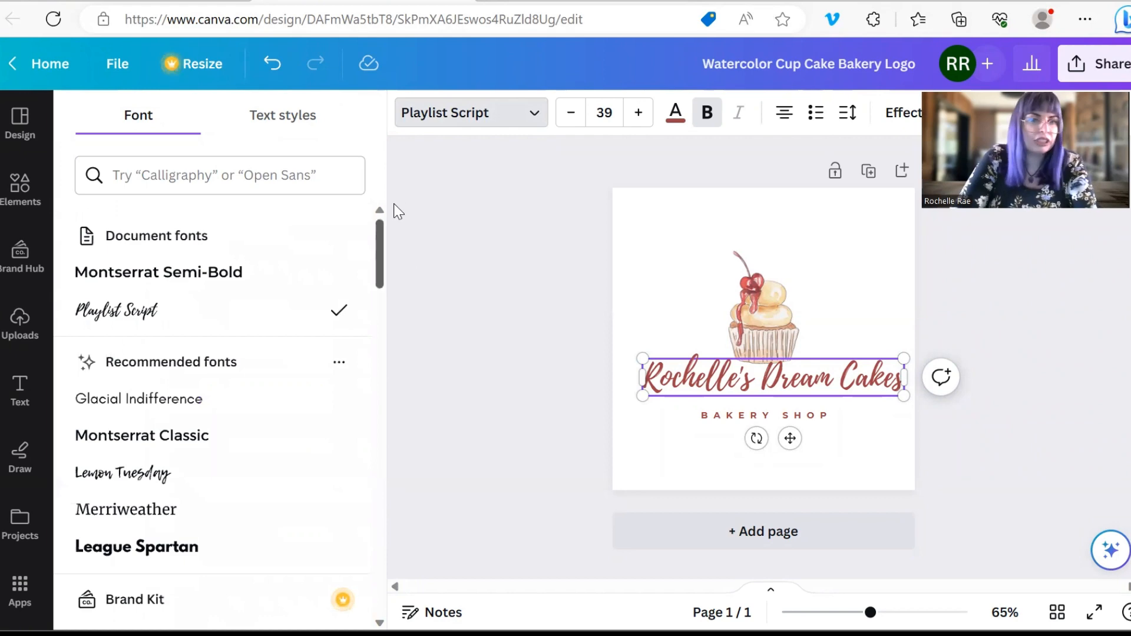
left_click_drag(398, 210, 101, 429)
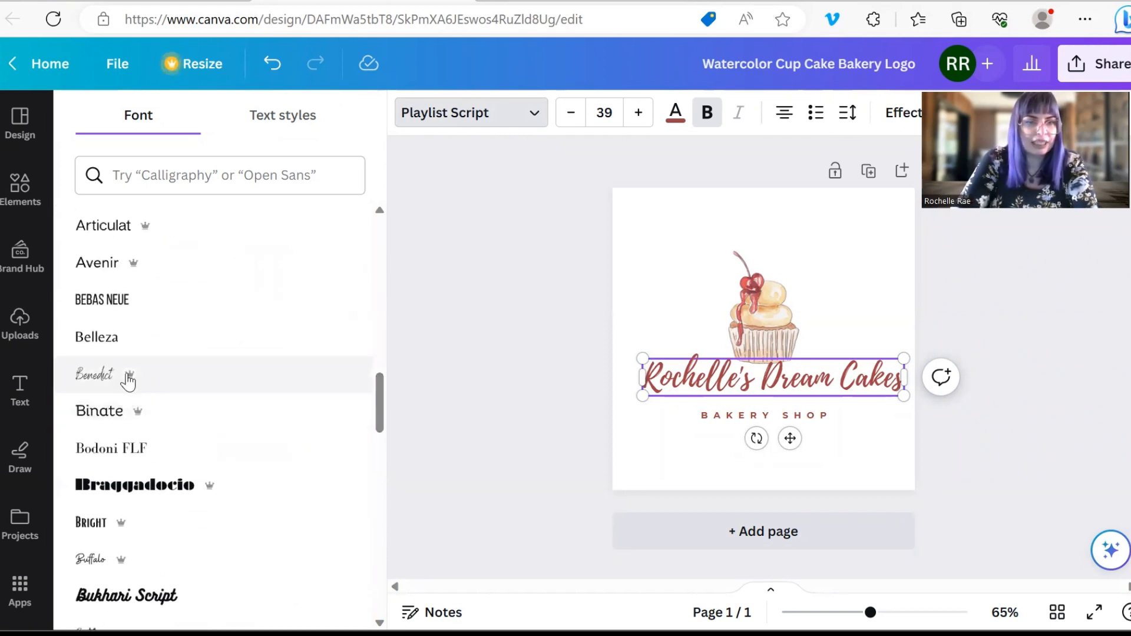
left_click_drag(386, 389, 302, 213)
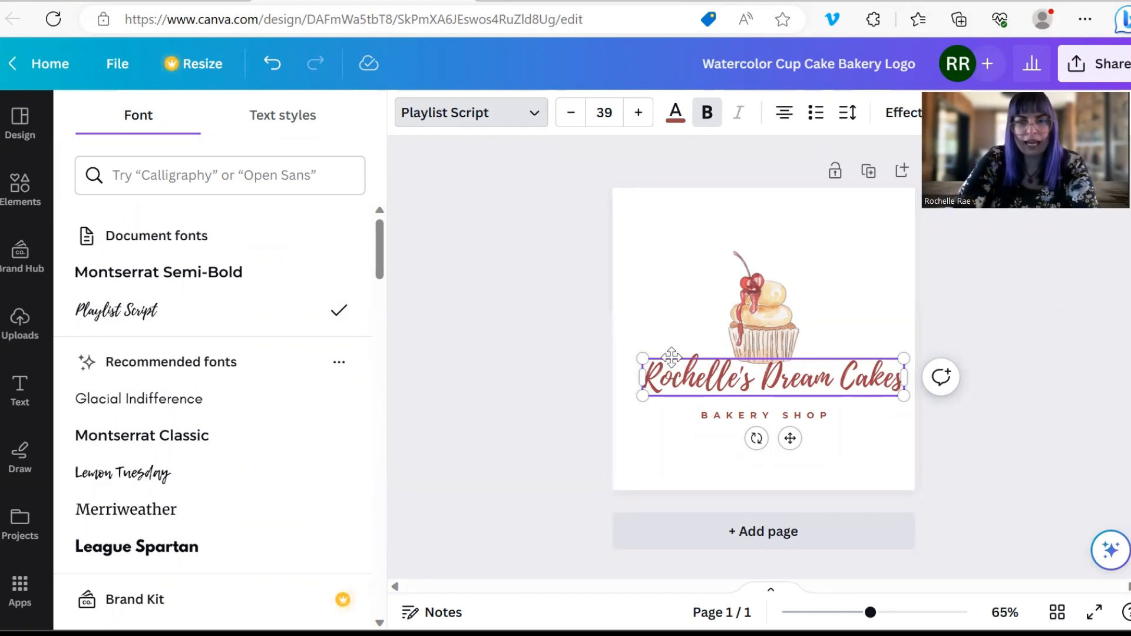
Move the heading slightly down so it sits centred just below the cupcake
left_click_drag(672, 357, 626, 387)
left_click_drag(895, 384, 901, 384)
Replace the "BAKERY SHOP" tagline under the heading with "WEDDING BAKERY"
left_click(771, 417)
double_click(771, 417)
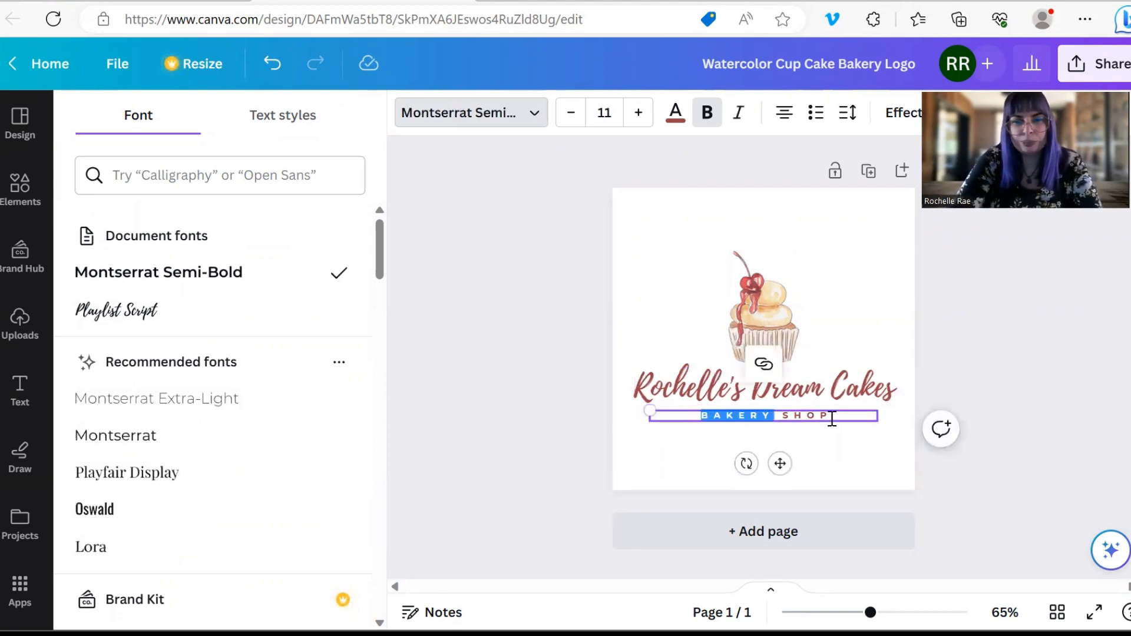
key("ctrl+a")
type("W")
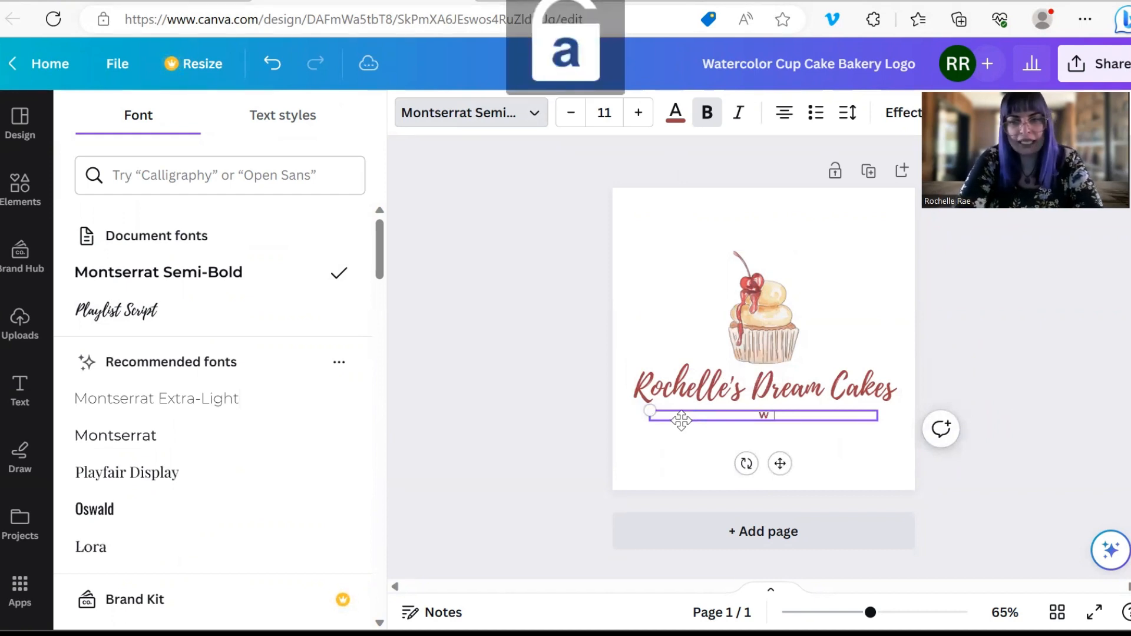
type("EDDING BAKERY")
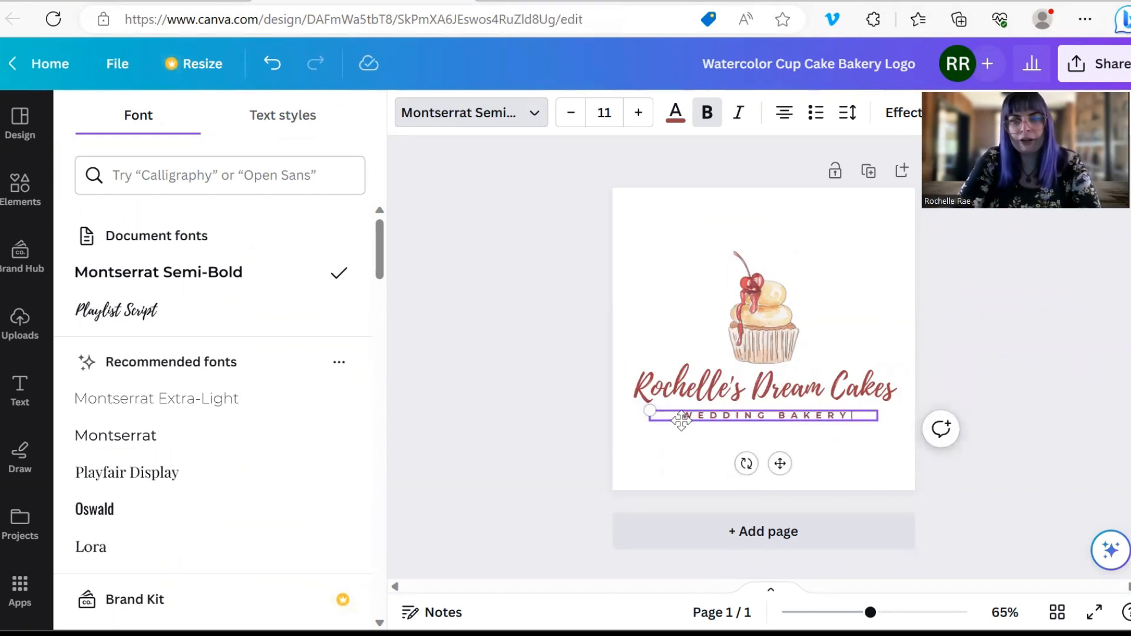
key("Escape")
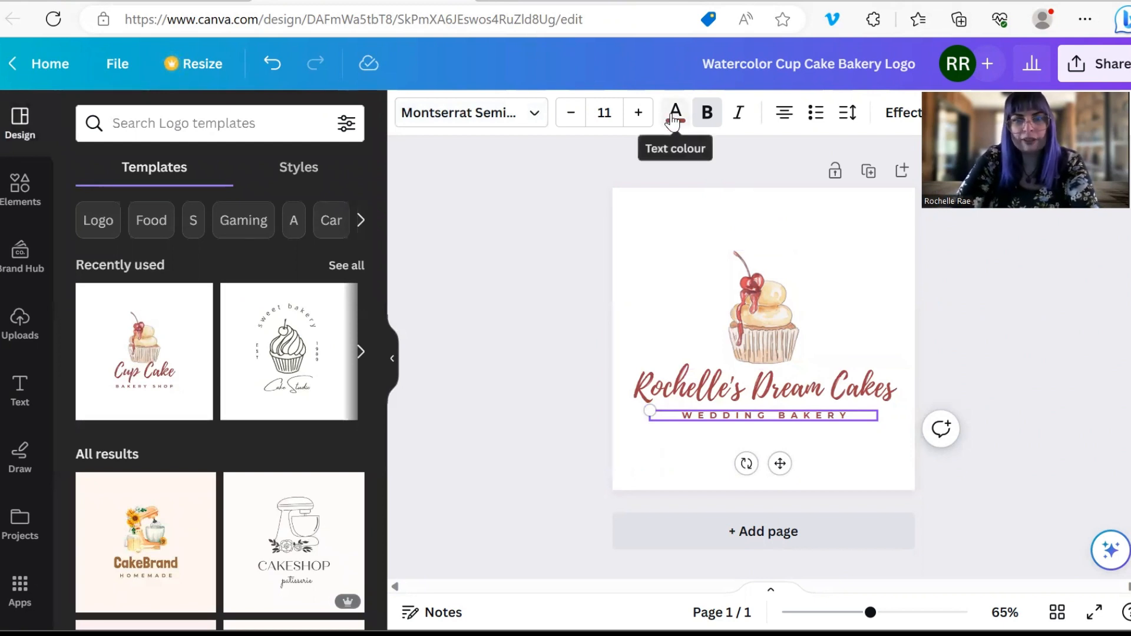
Set the "WEDDING BAKERY" tagline's font size to 16
left_click(637, 113)
left_click(638, 113)
left_click(638, 112)
left_click(637, 112)
left_click(638, 113)
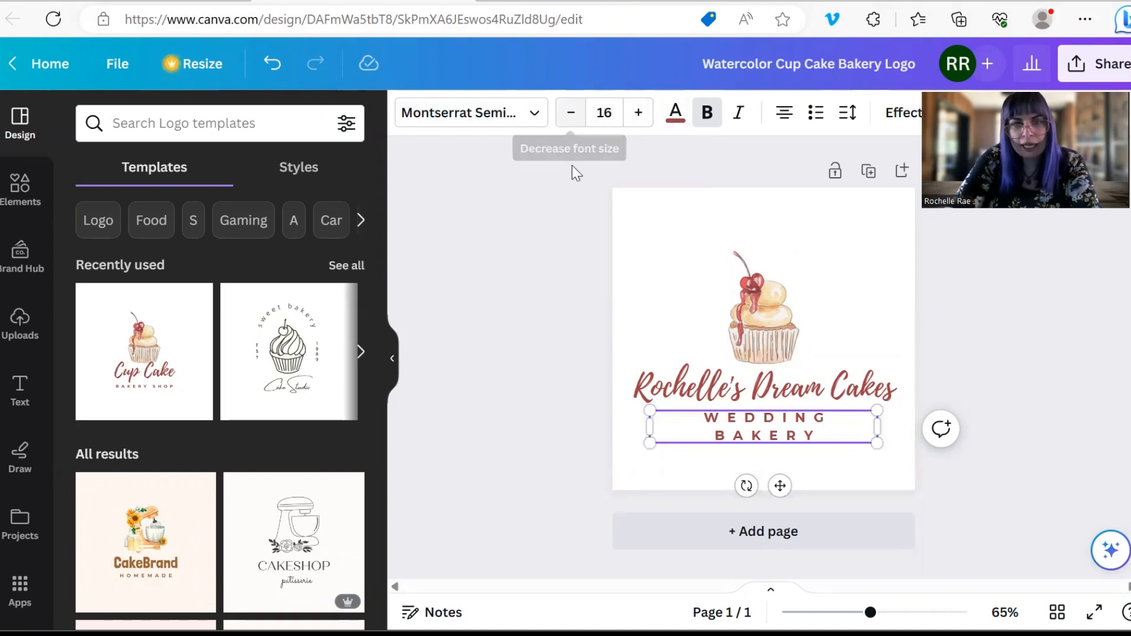
Widen the "WEDDING BAKERY" text box to about 443 so the tagline fits on one line
left_click_drag(649, 425, 634, 426)
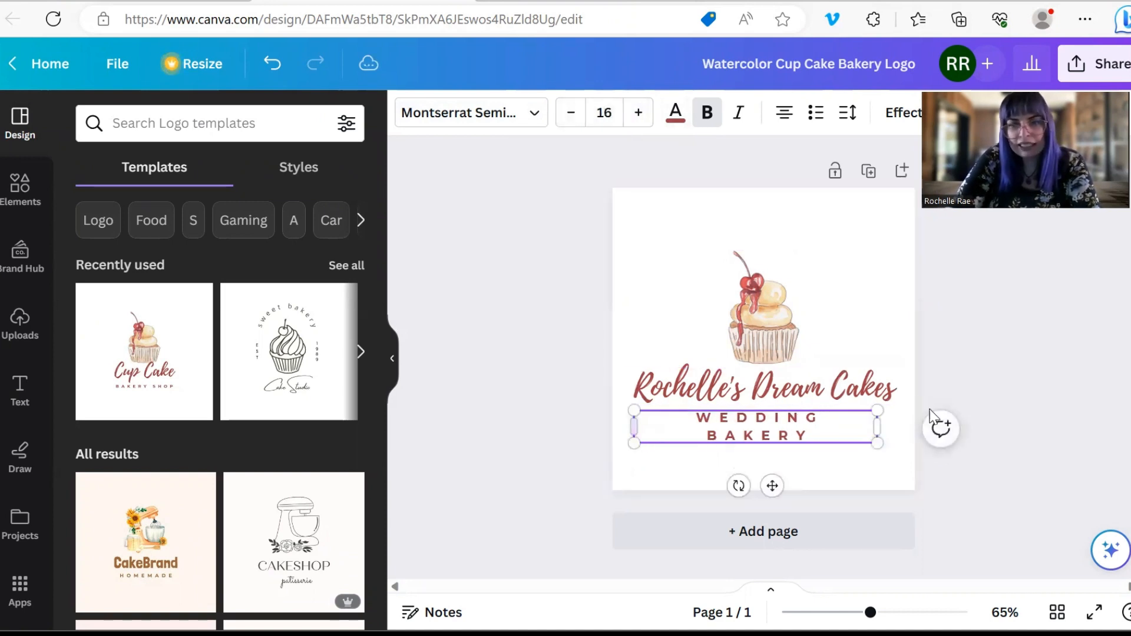
left_click_drag(903, 425, 907, 425)
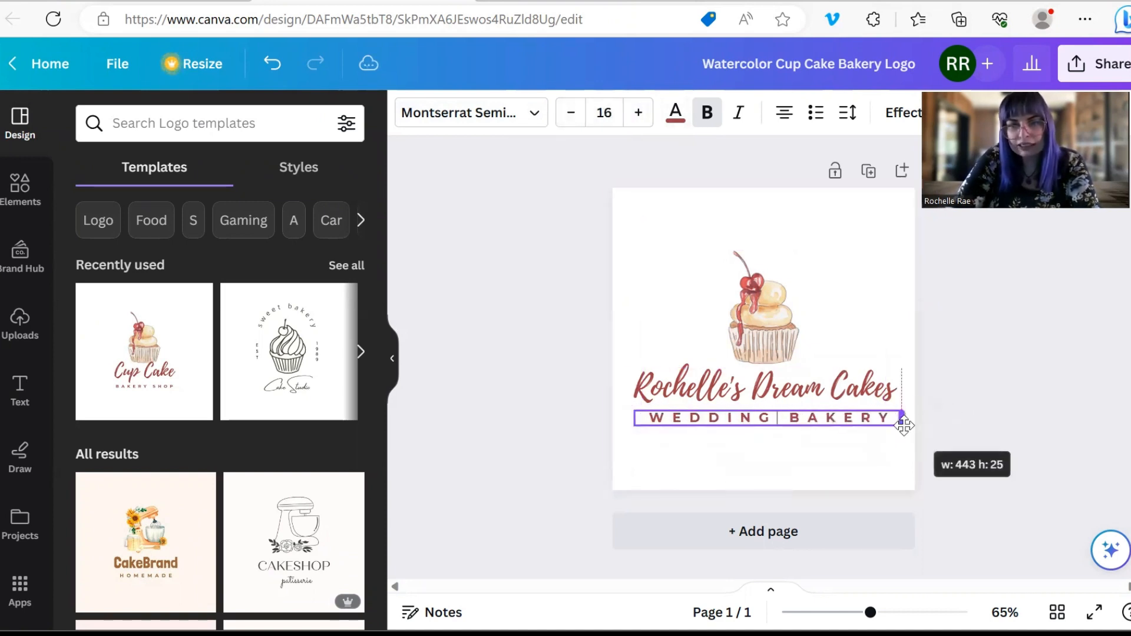
left_click(454, 369)
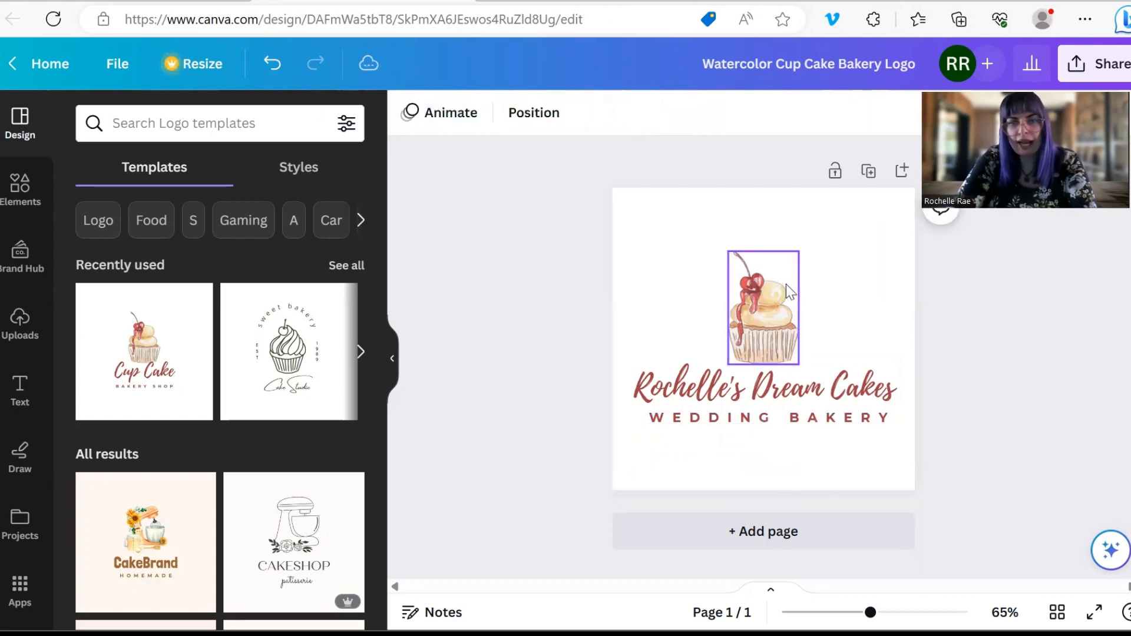
Delete the cupcake image from the logo
left_click(783, 333)
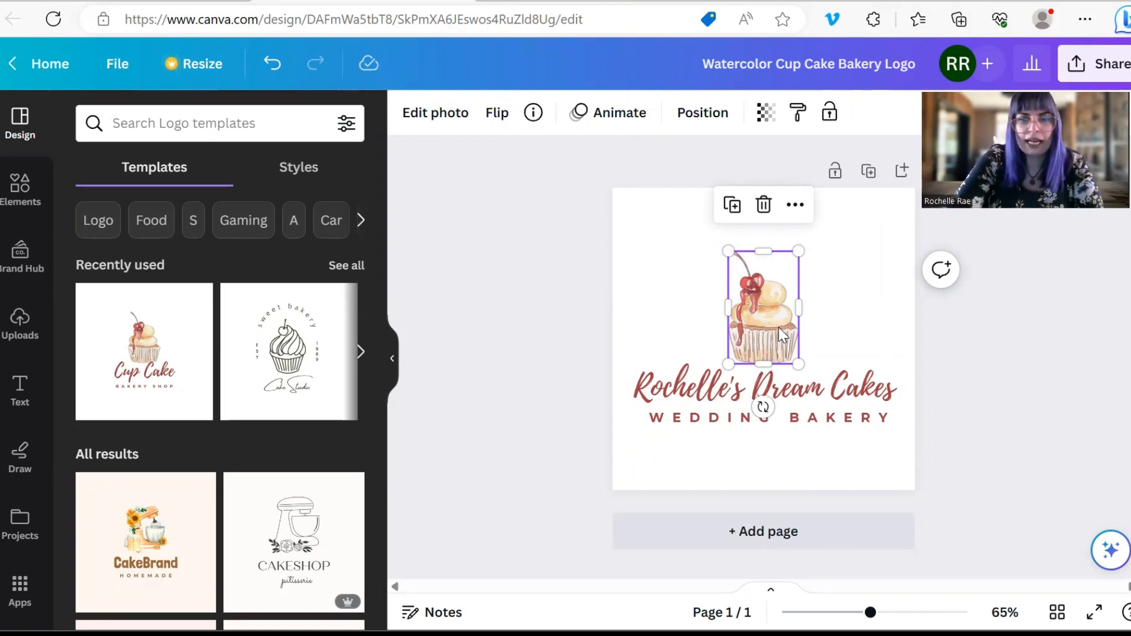
key("Delete")
left_click(260, 115)
Search the elements library for "wedding cake" and show all graphics results
left_click(5, 195)
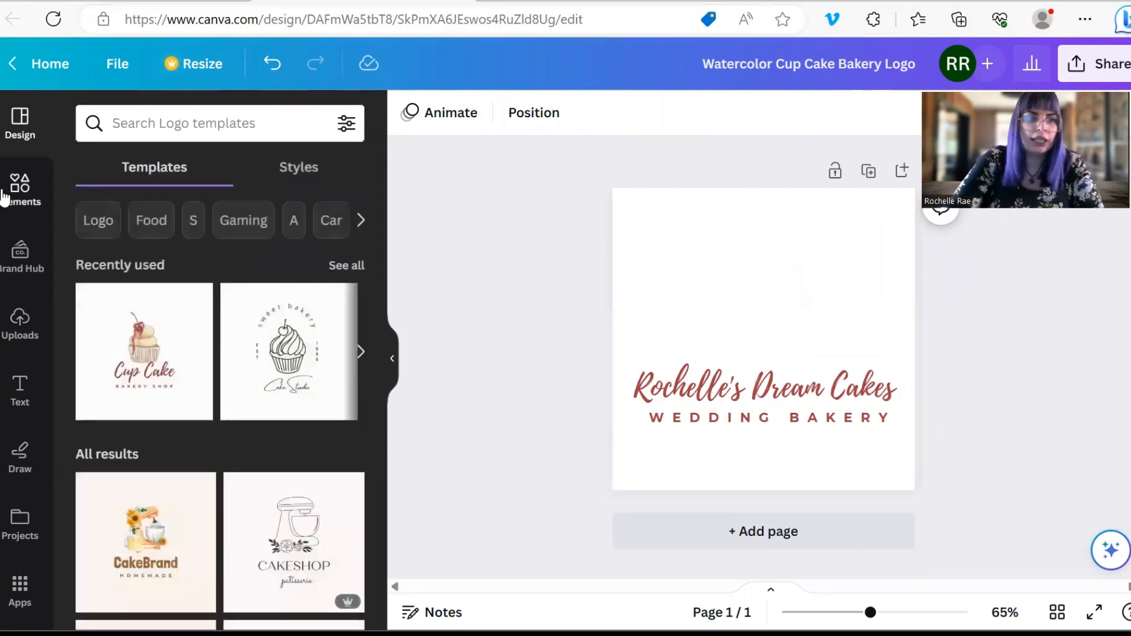
left_click(222, 126)
type("w")
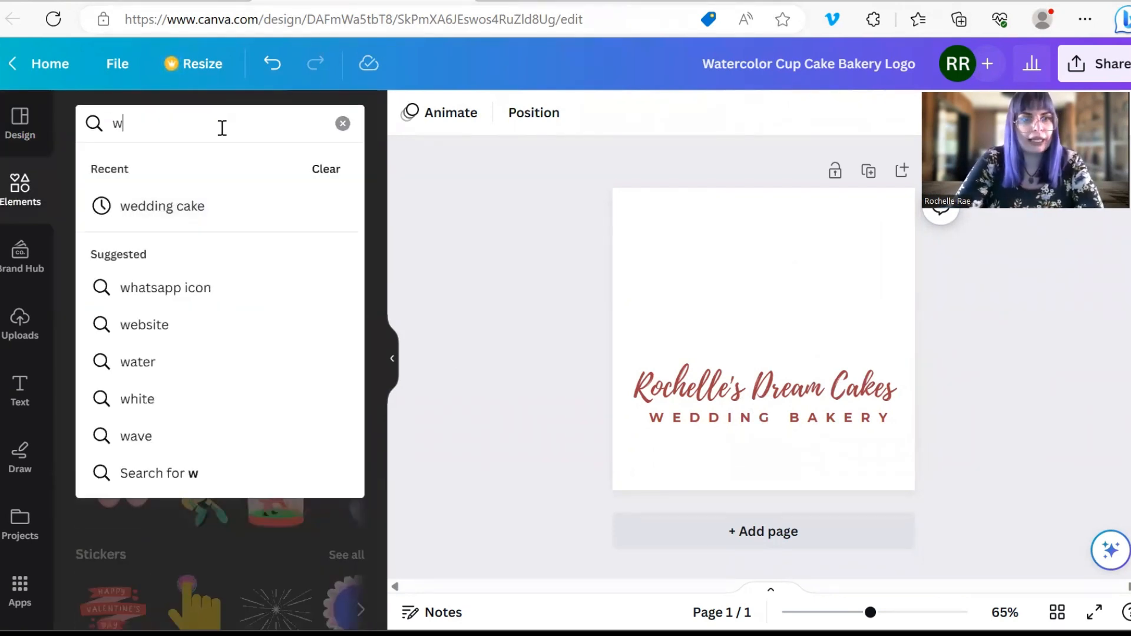
left_click(234, 207)
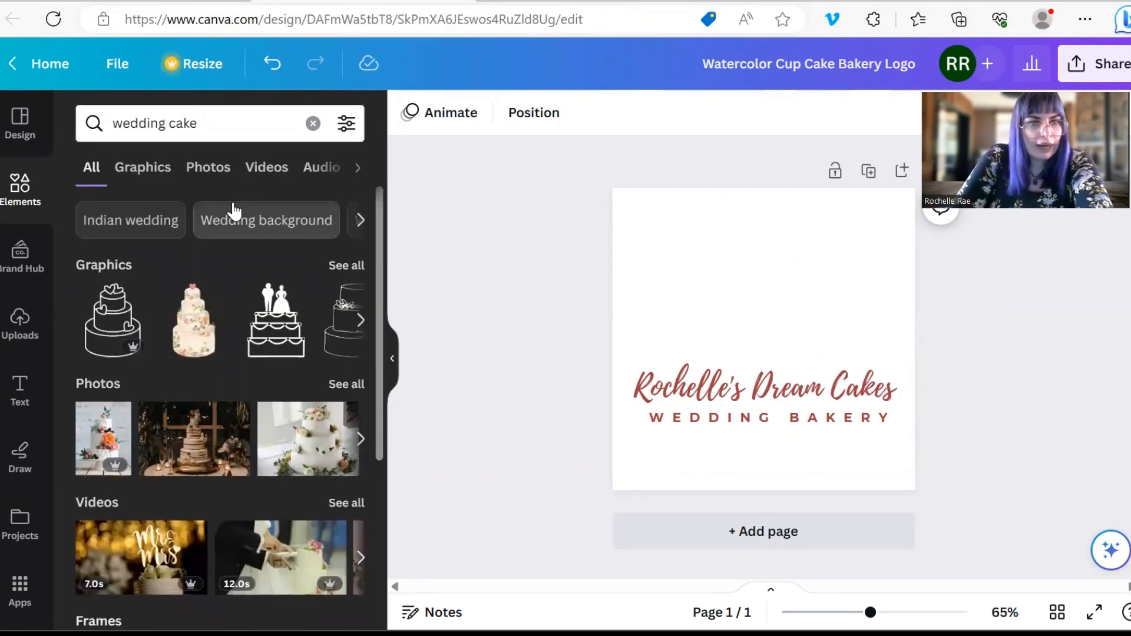
left_click(353, 265)
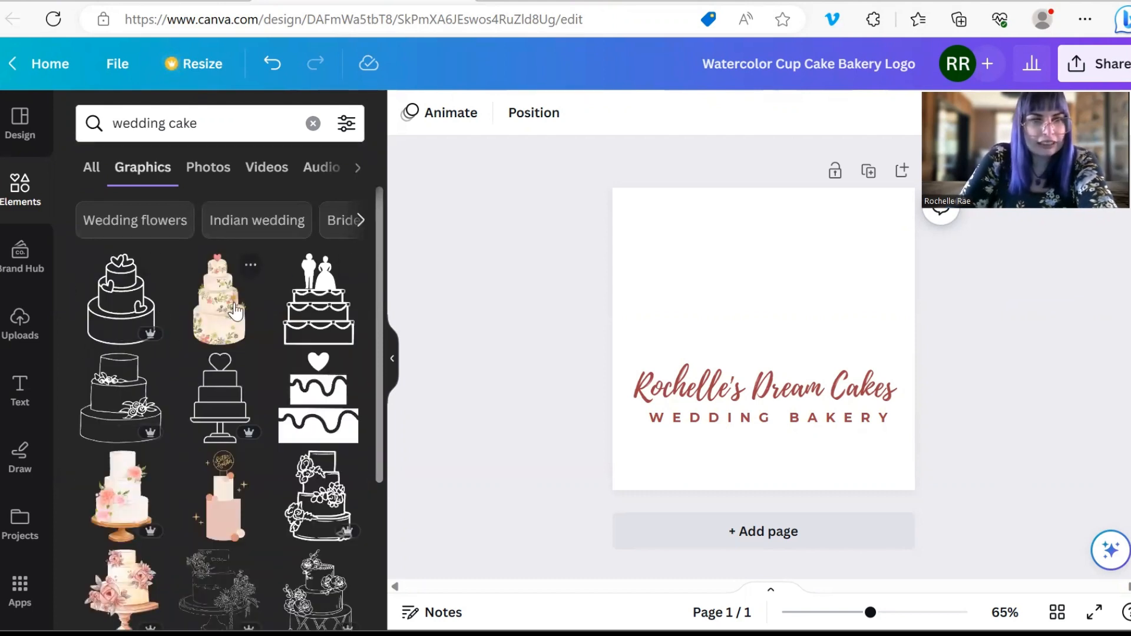
Insert the two-tier watercolor wedding cake graphic topped with pink roses into the logo
left_click_drag(380, 273, 396, 493)
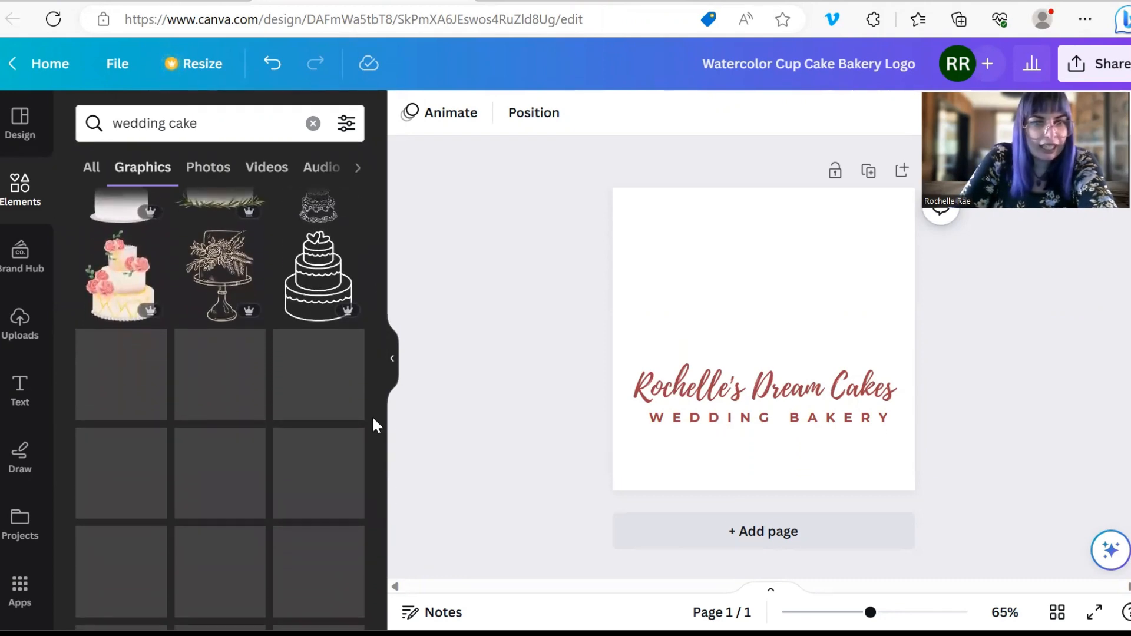
left_click_drag(377, 383, 386, 513)
left_click(114, 300)
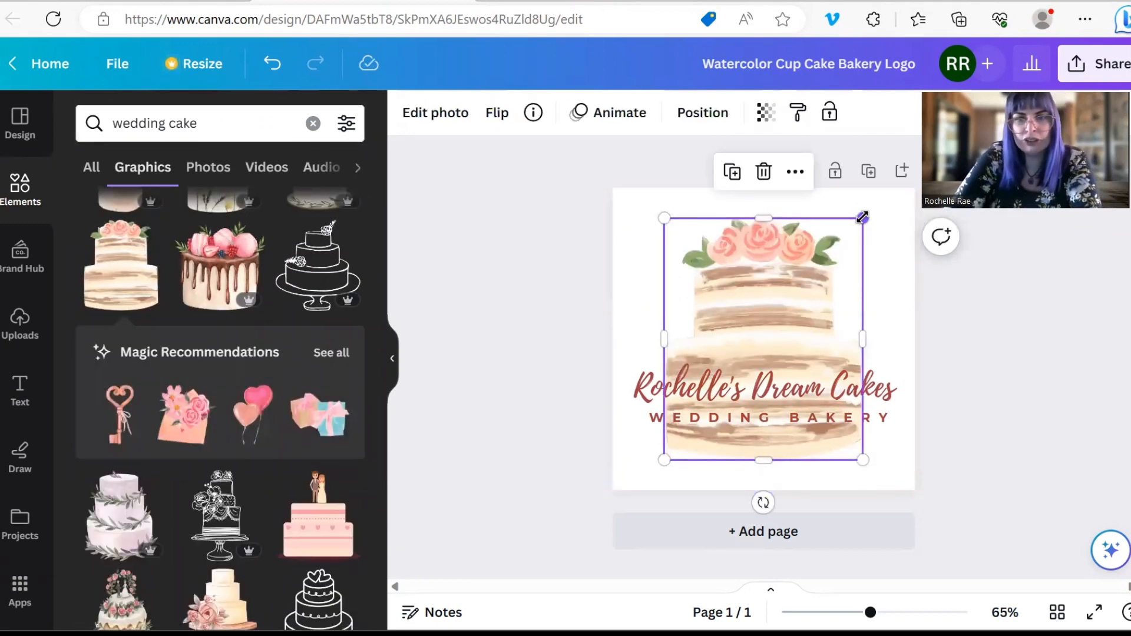
Shrink the wedding cake graphic and position it centred above the "Rochelle's Dream Cakes" heading
left_click_drag(861, 217, 828, 257)
left_click_drag(750, 326, 763, 254)
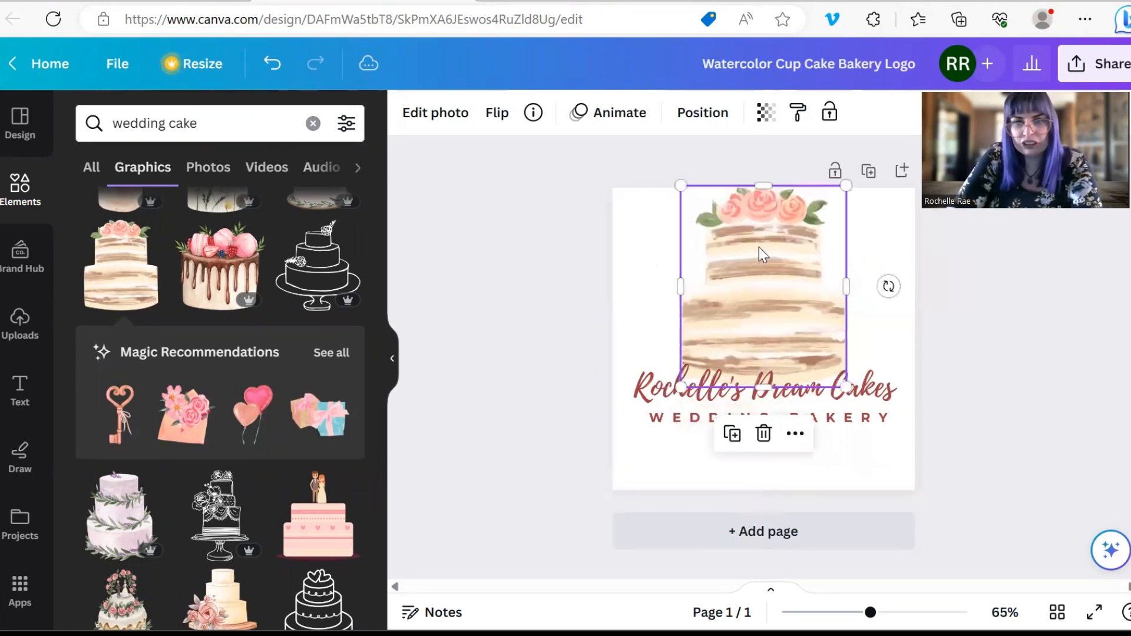
left_click_drag(845, 185, 831, 221)
left_click_drag(769, 297, 779, 279)
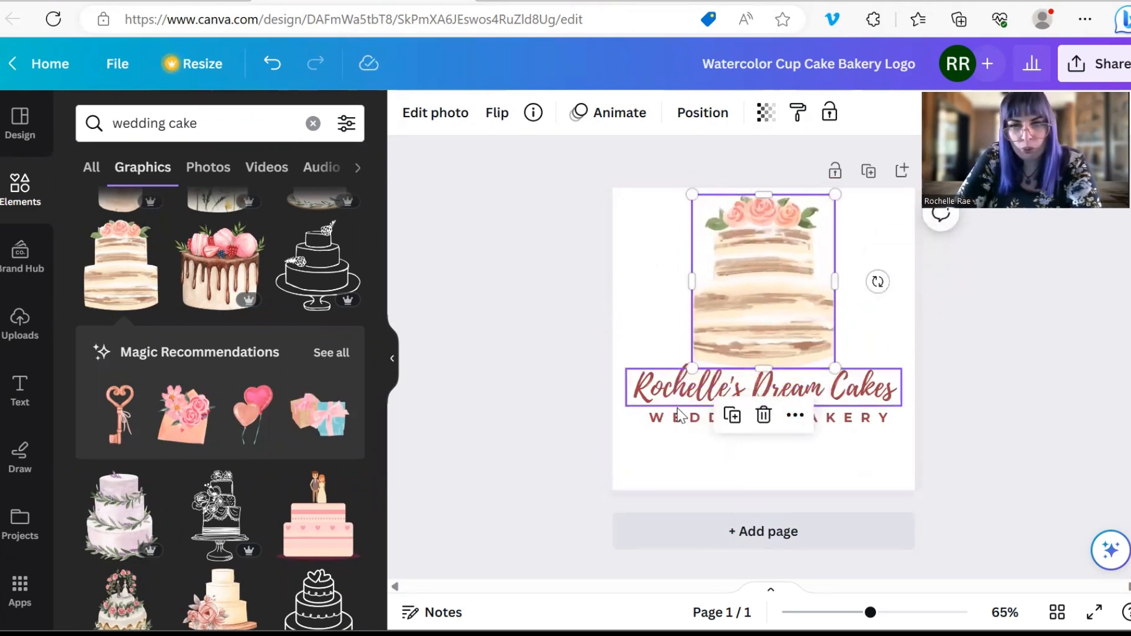
Move the heading slightly down, clear of the cake, and place the tagline just beneath it
left_click_drag(683, 427, 682, 451)
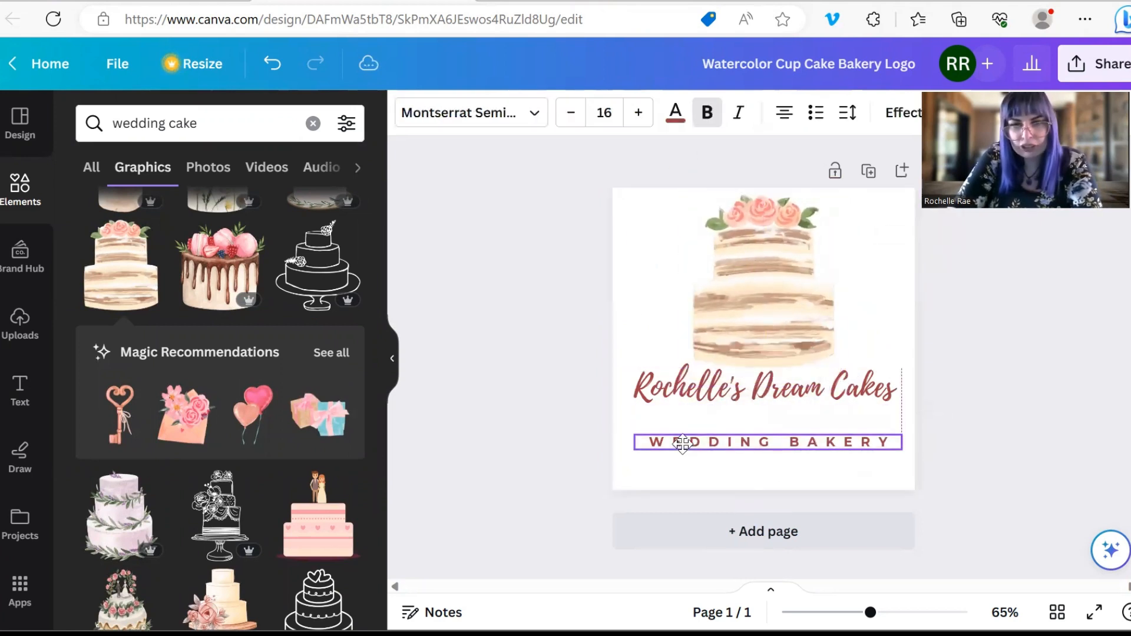
mouse_move(673, 391)
left_mouse_down()
mouse_move(678, 405)
mouse_move(669, 403)
left_mouse_up()
left_click(553, 398)
left_click_drag(732, 444, 727, 436)
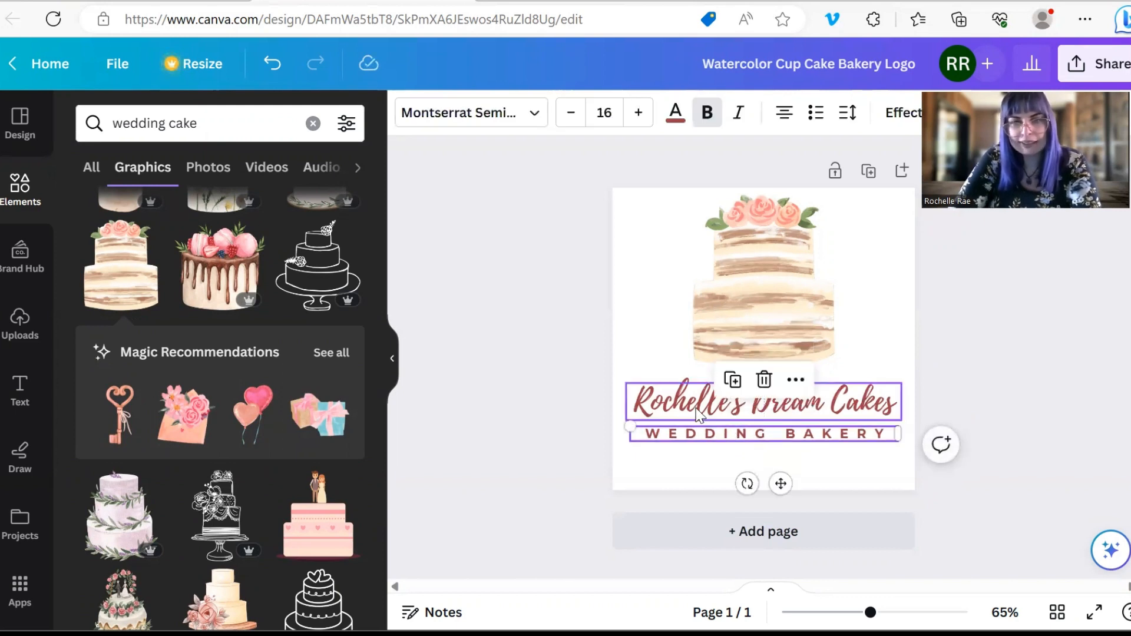
Enlarge the wedding cake graphic slightly and recentre it just above the heading
left_click(765, 326)
left_click_drag(835, 371, 842, 377)
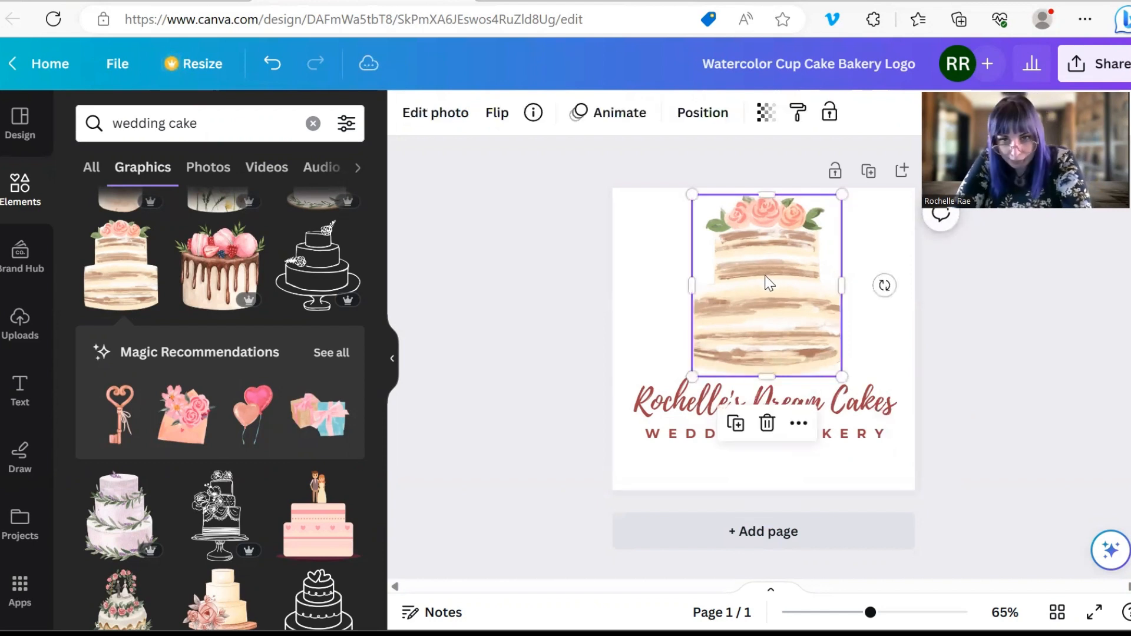
left_click_drag(766, 276, 762, 280)
left_click(501, 260)
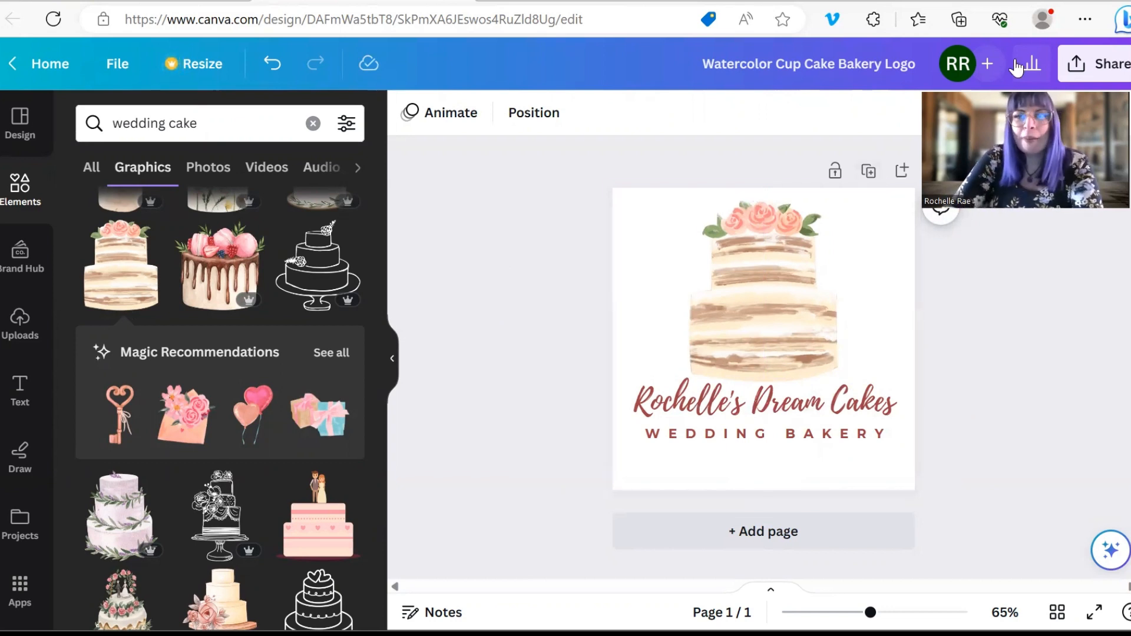
Download the logo as a PNG with the size multiplier set to 1.625 (813 × 813 px)
left_click(1113, 65)
scroll(821, 435, "down", 2)
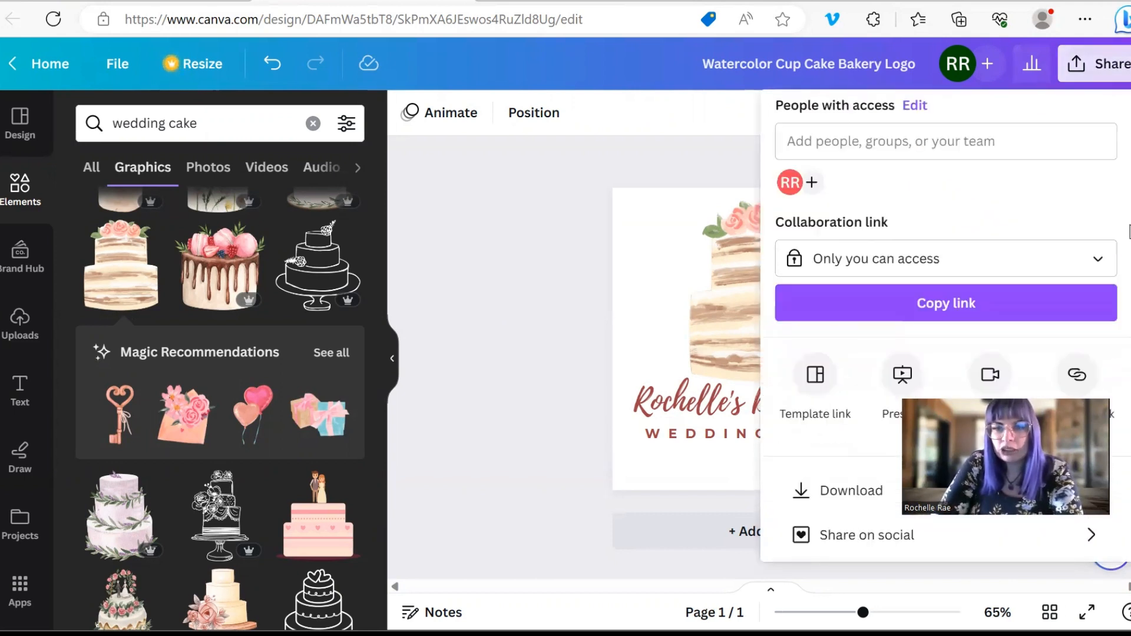
left_click(820, 436)
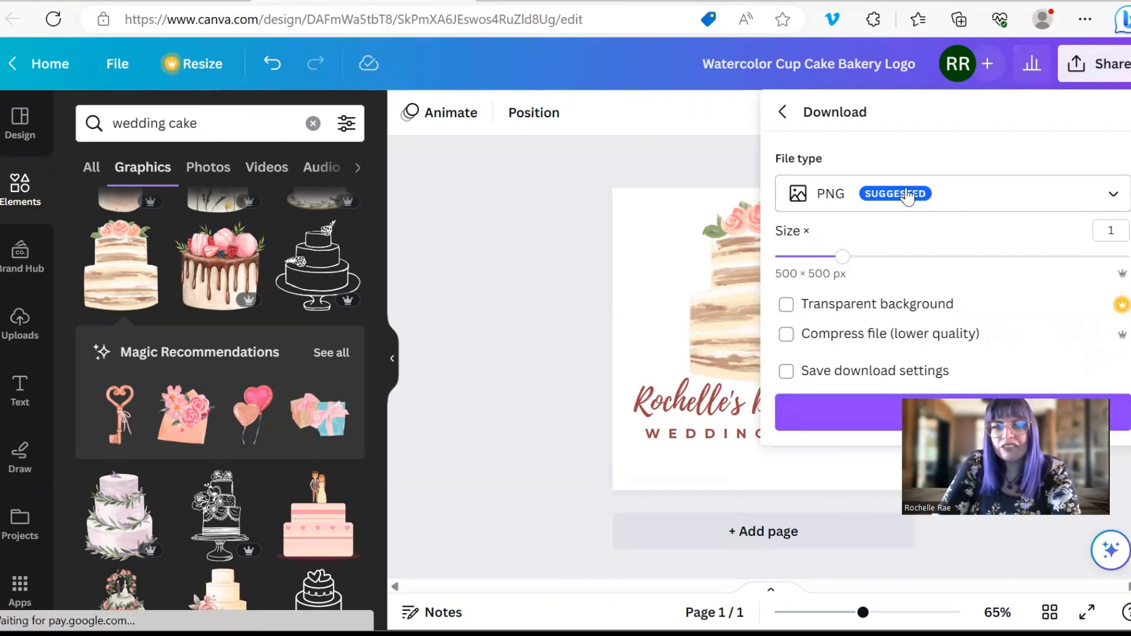
left_click_drag(844, 259, 922, 263)
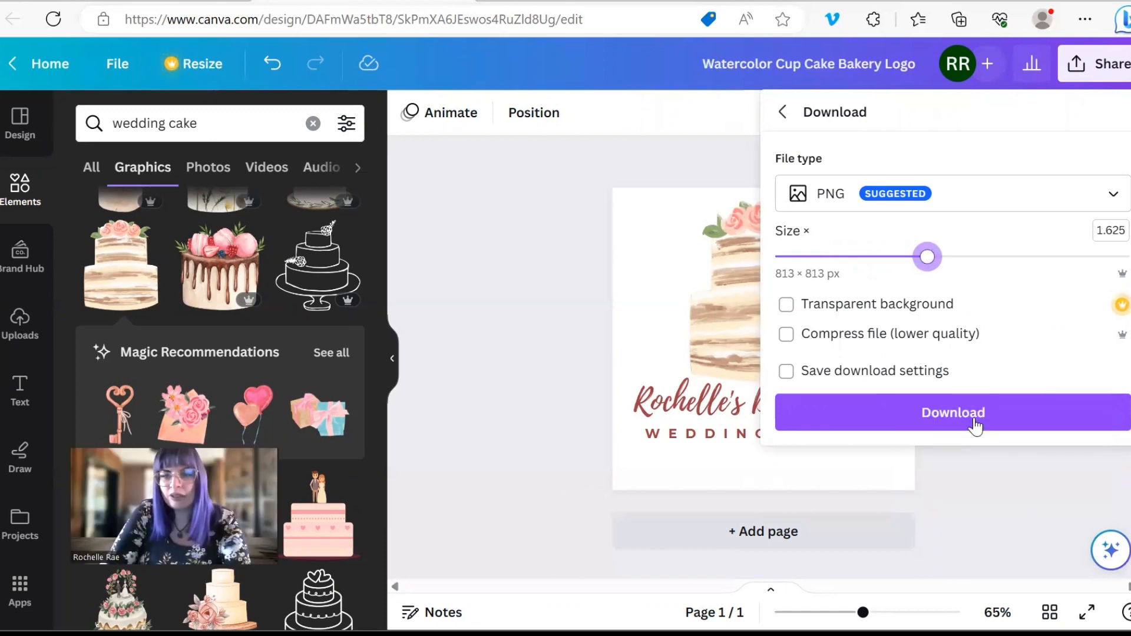
left_click(975, 425)
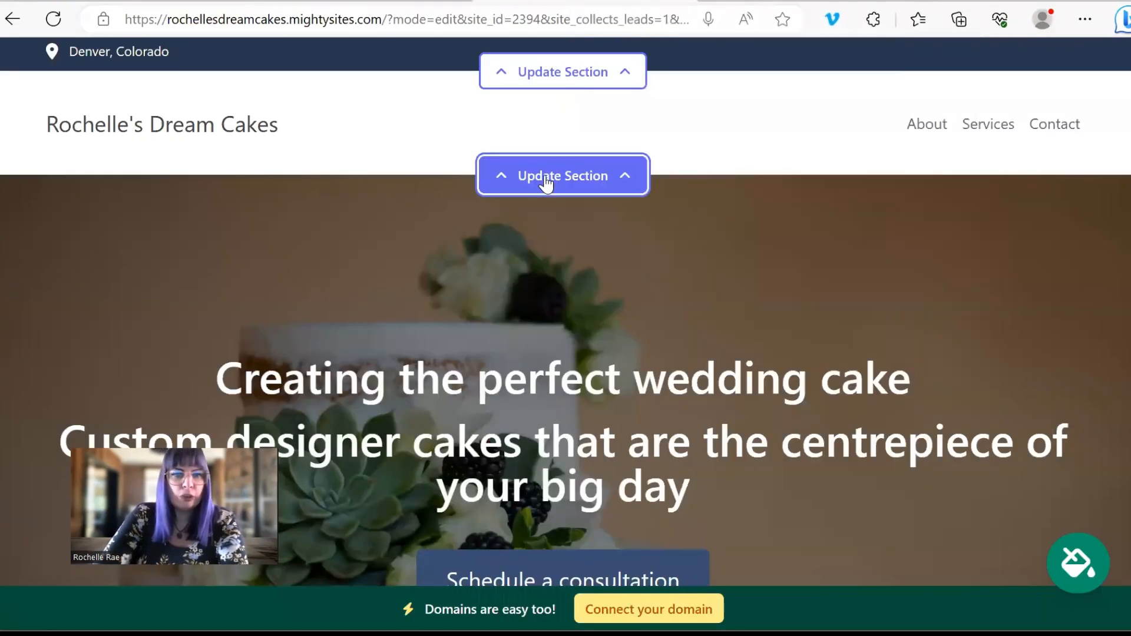
Switch to the website editor and upload the "Watercolor Cup Cake Bakery Logo" file as the header section's logo
left_click(547, 182)
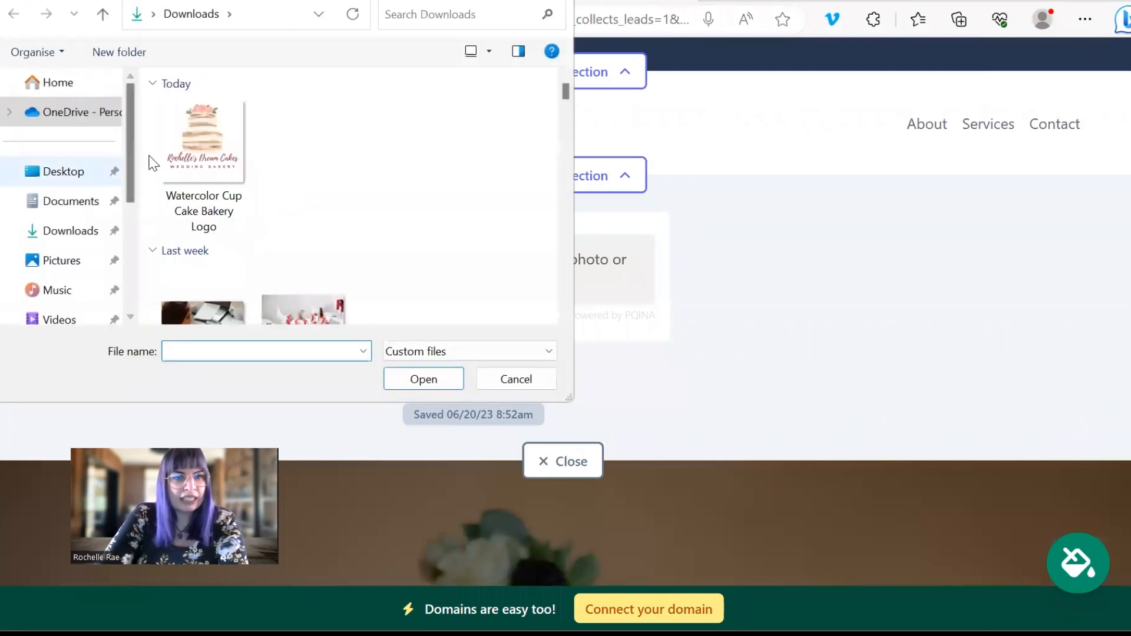
left_click(204, 161)
double_click(203, 161)
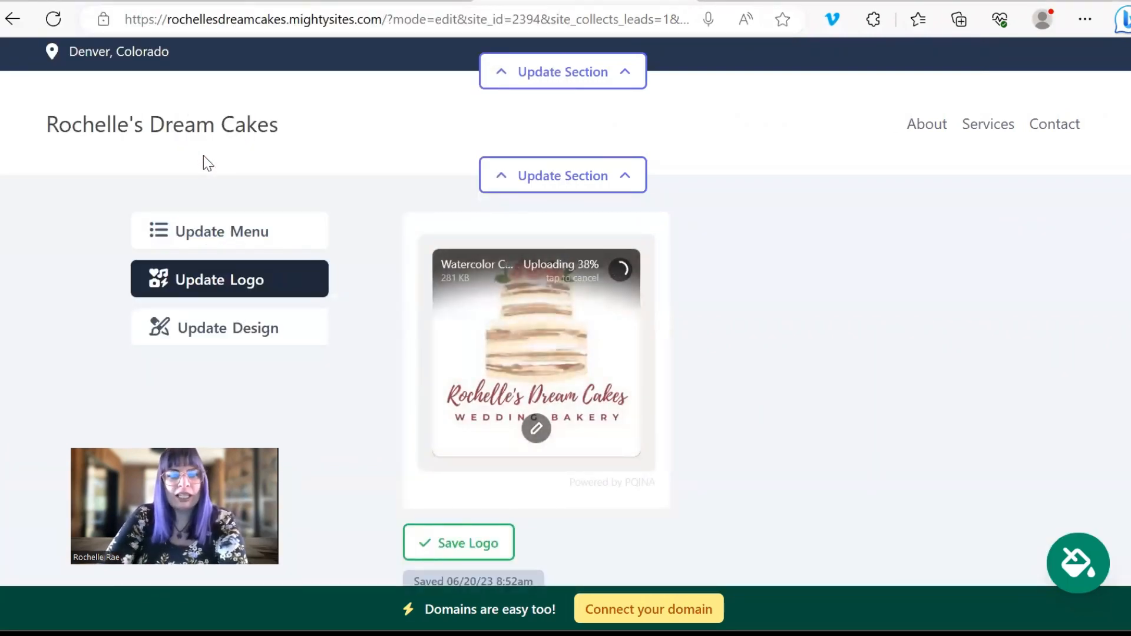
Crop the empty margins from the sides and bottom of the uploaded logo image and apply the crop
left_click(539, 436)
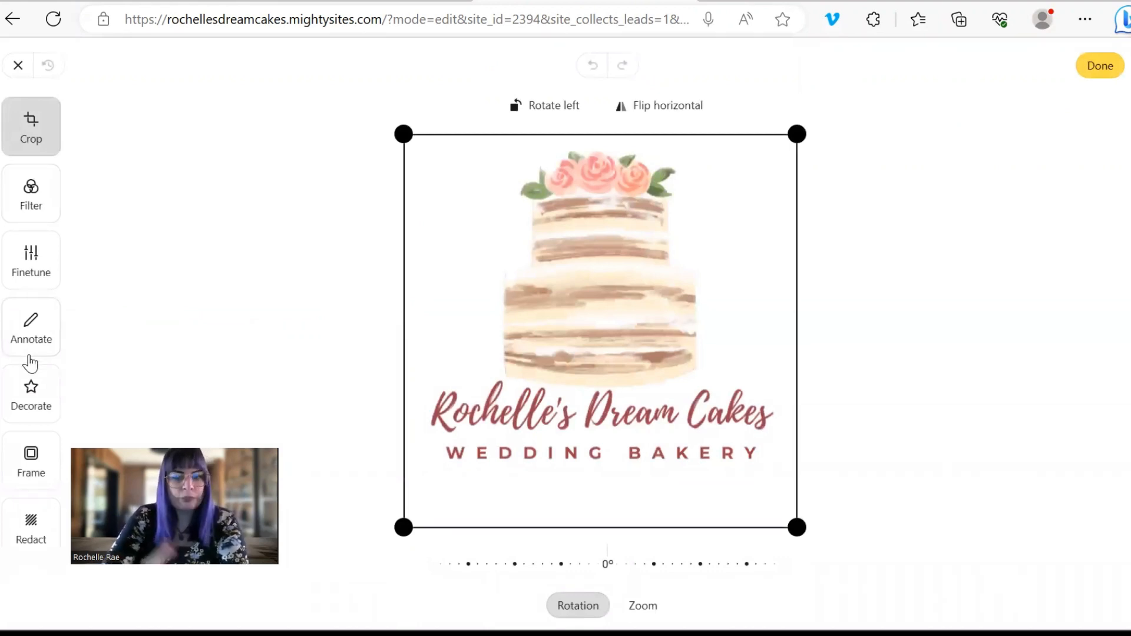
left_click_drag(402, 133, 419, 133)
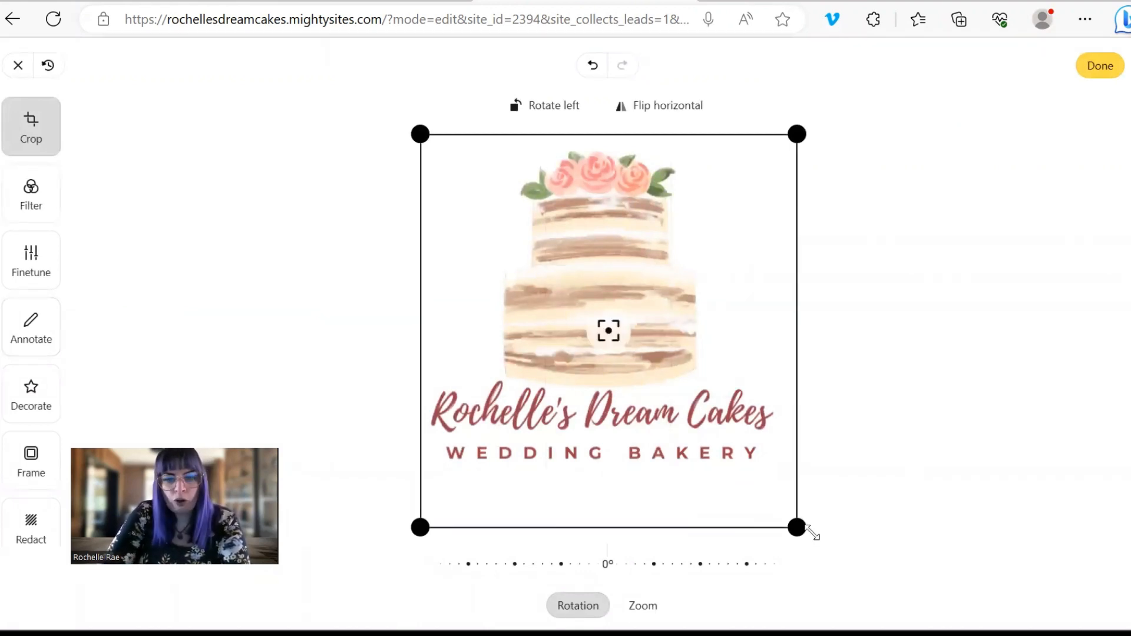
left_click_drag(797, 528, 776, 494)
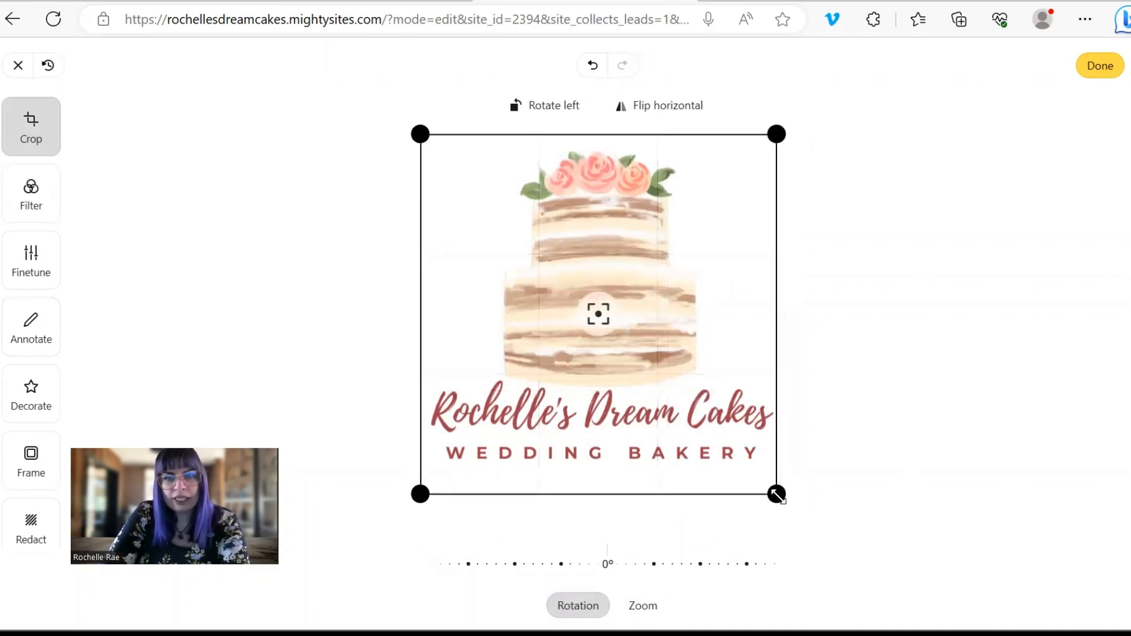
left_click(1100, 66)
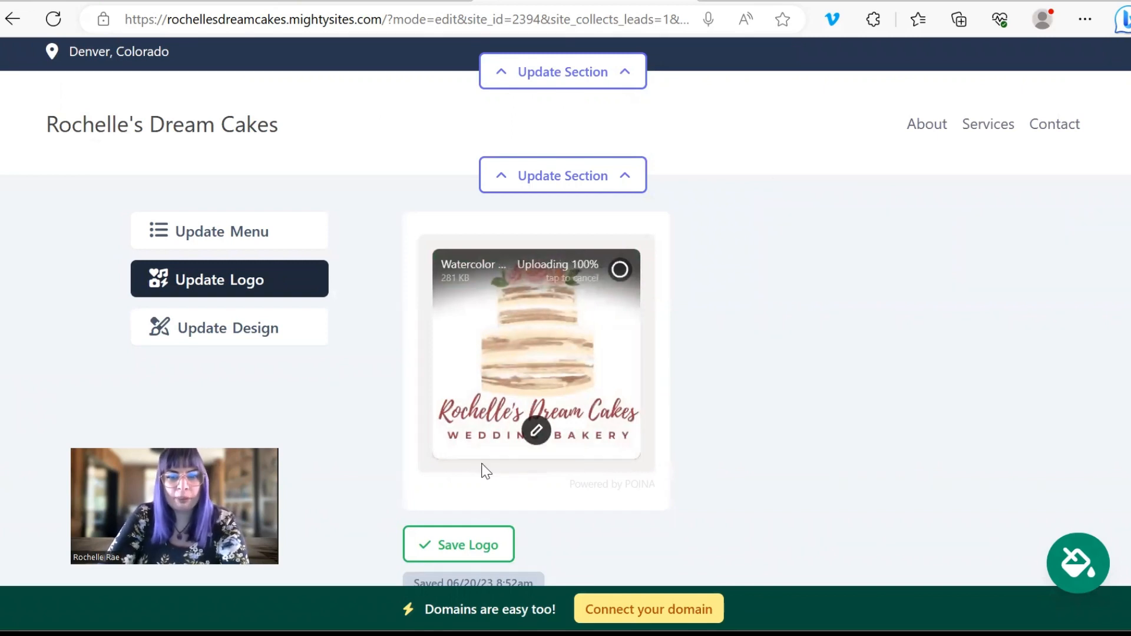
Save the cropped logo to the website header and make it bigger
left_click(469, 550)
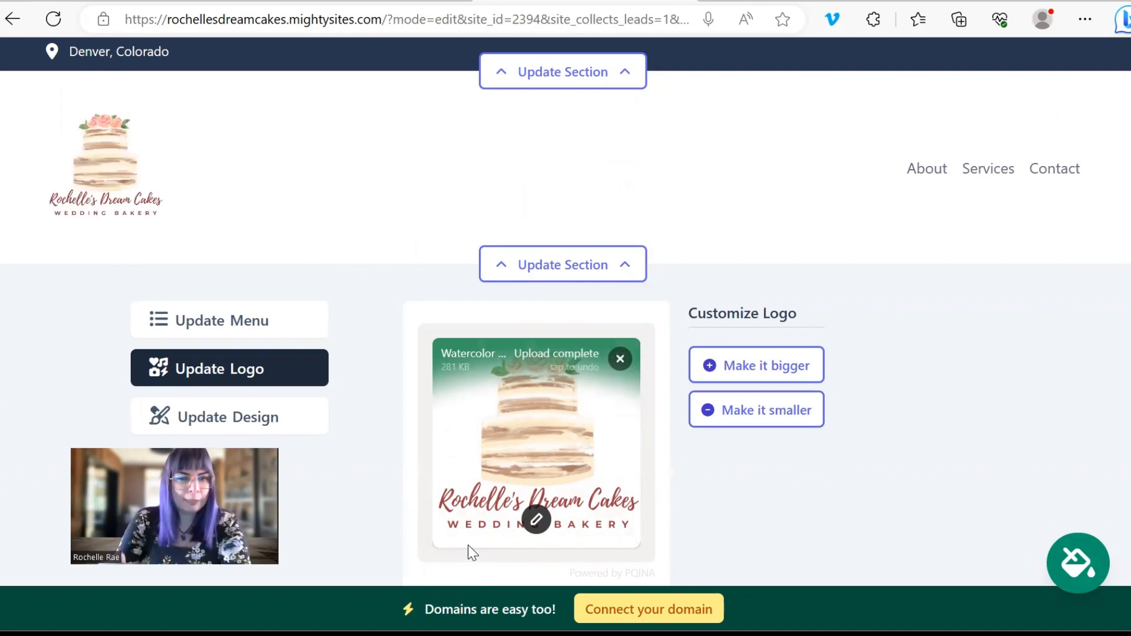
left_click(796, 366)
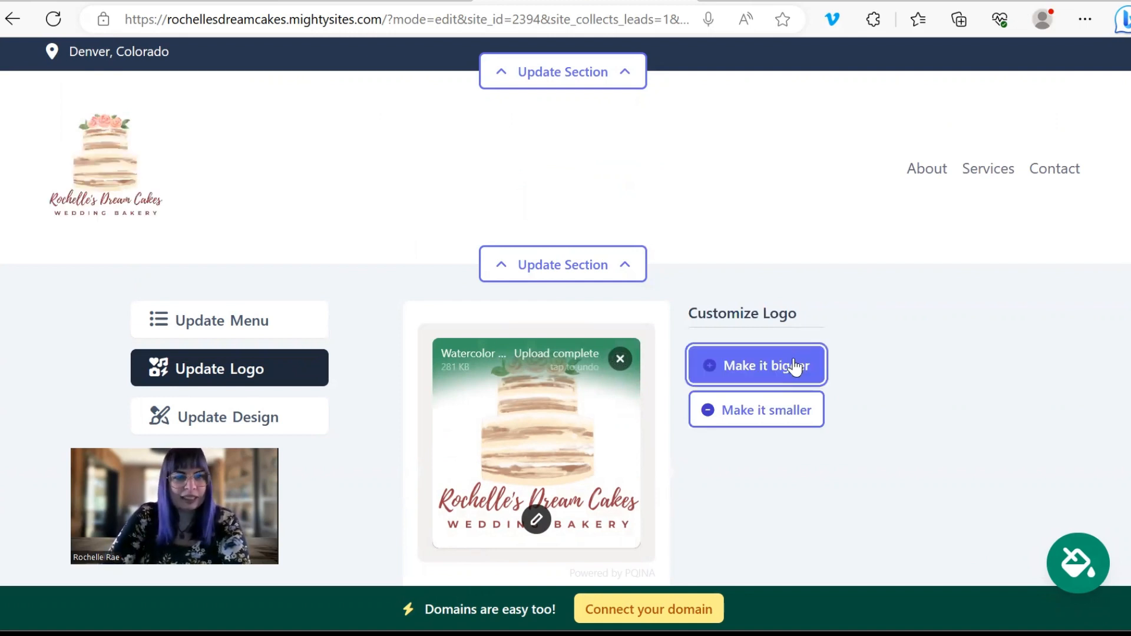